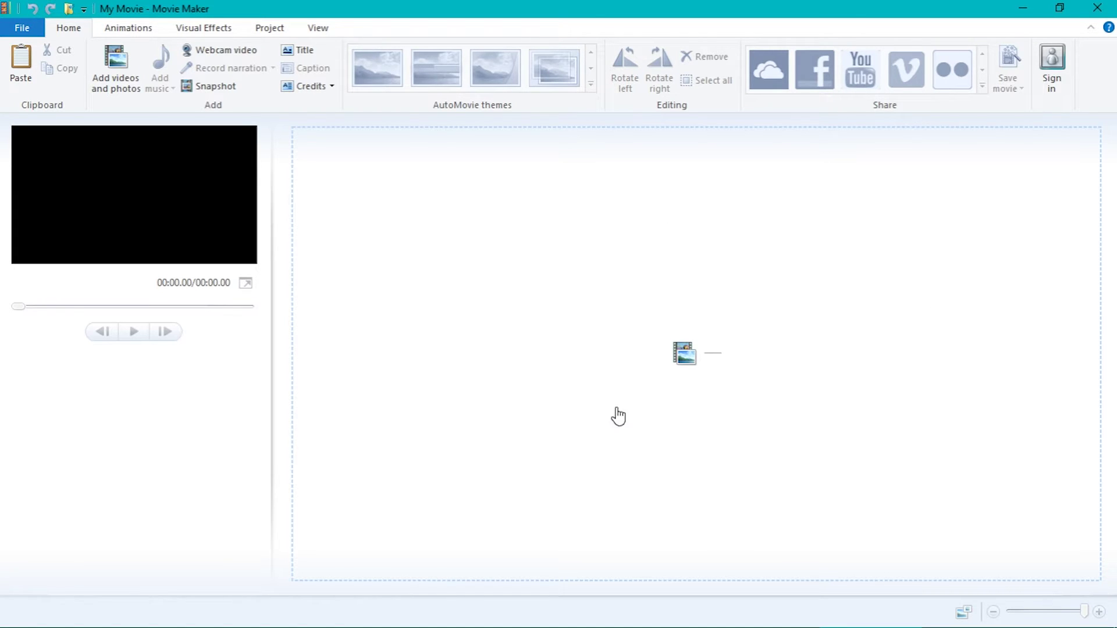
# Add WebcamIntro.mp4 from the Desktop to the storyboard and move the playhead into the clip.
pyautogui.click(675, 360)
pyautogui.scroll(-5, 412, 257)
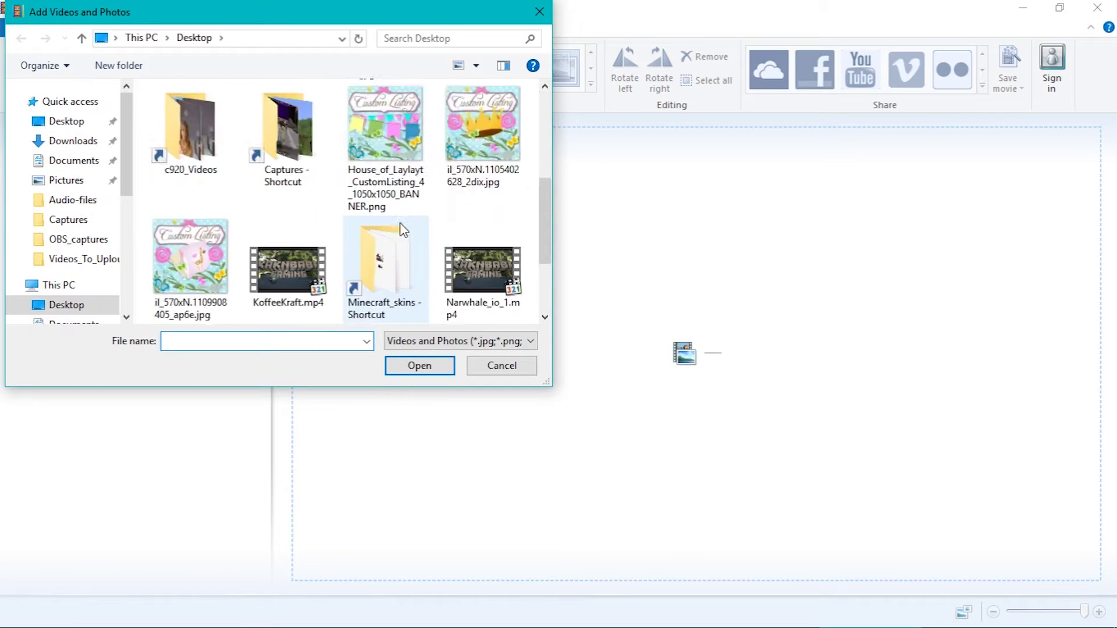
pyautogui.click(298, 273)
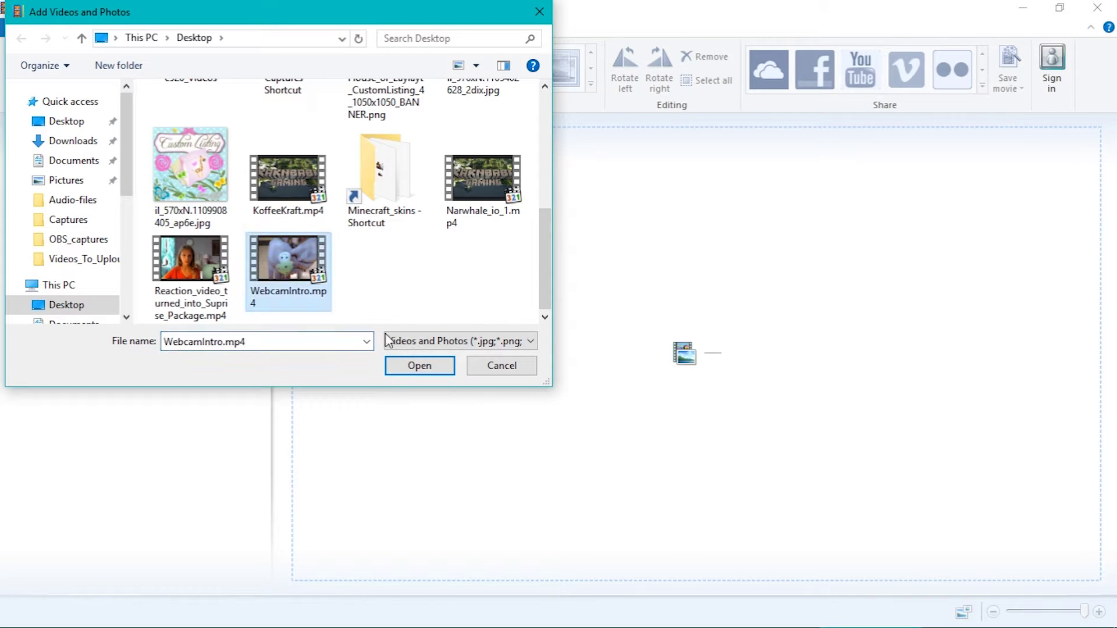
pyautogui.click(417, 368)
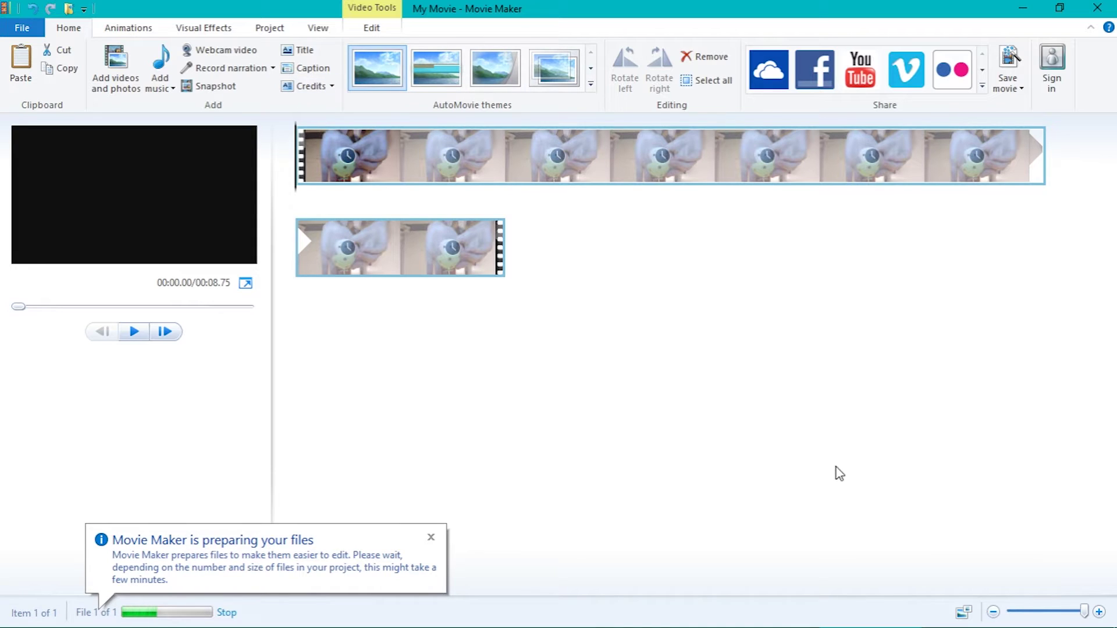
pyautogui.moveTo(314, 187); pyautogui.dragTo(646, 168)
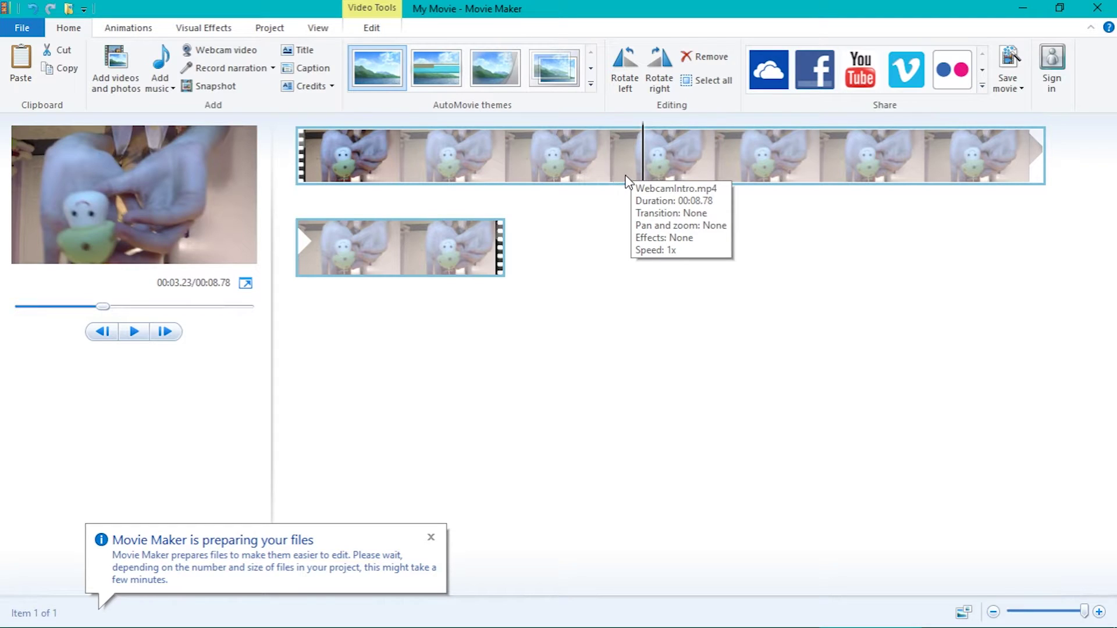
pyautogui.rightClick(645, 152)
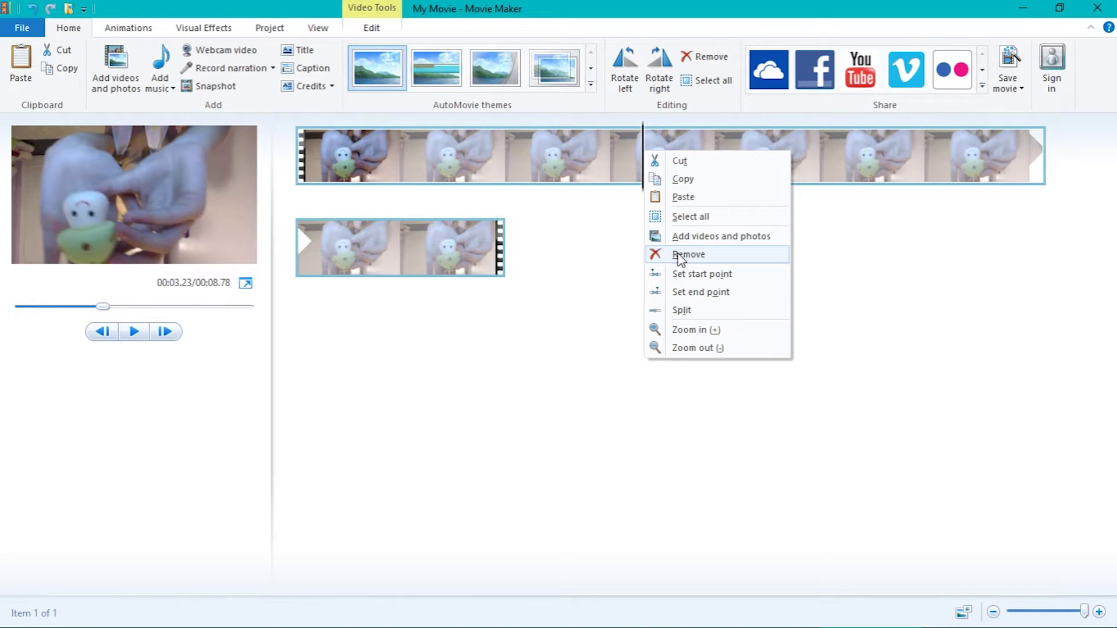
# Split the WebcamIntro clip at about 3.23 seconds and remove the second part.
pyautogui.click(677, 312)
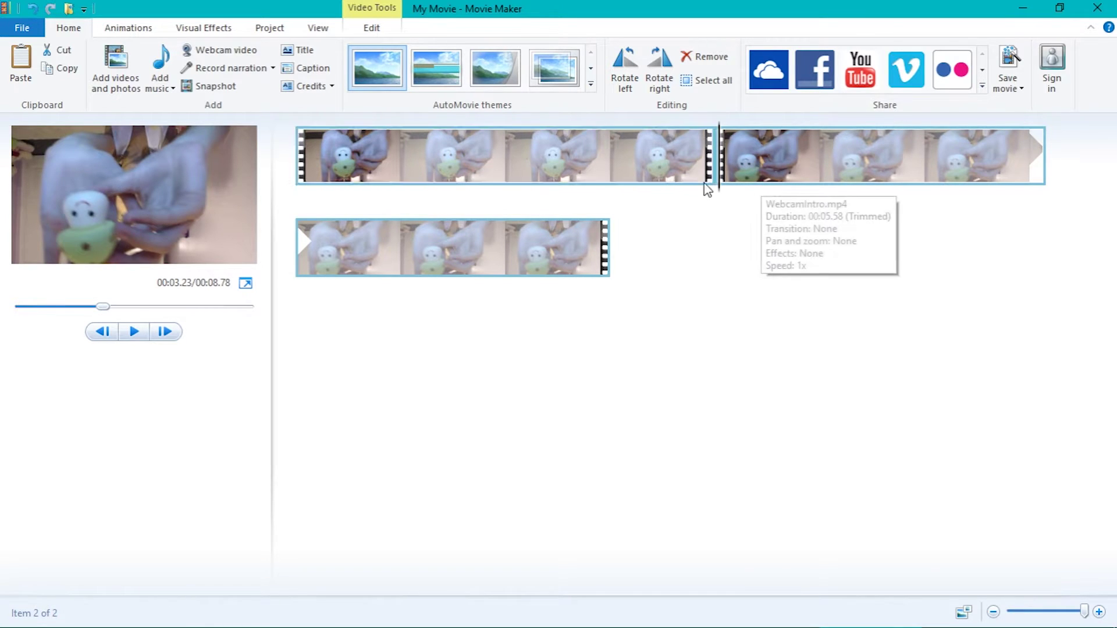
pyautogui.moveTo(757, 185); pyautogui.dragTo(792, 183)
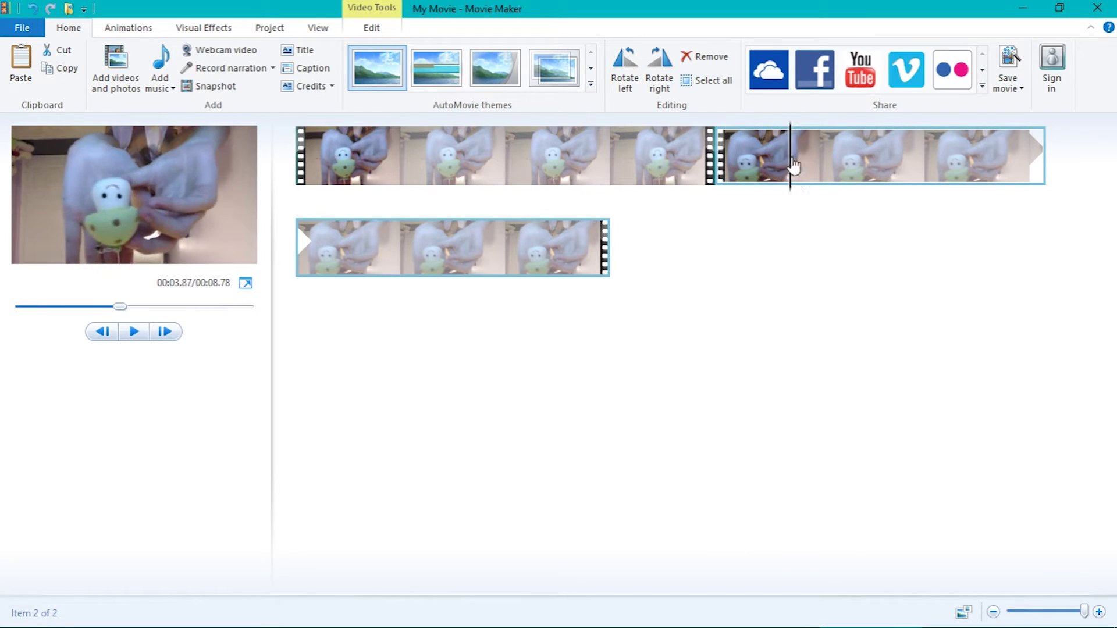
pyautogui.rightClick(794, 166)
pyautogui.click(817, 261)
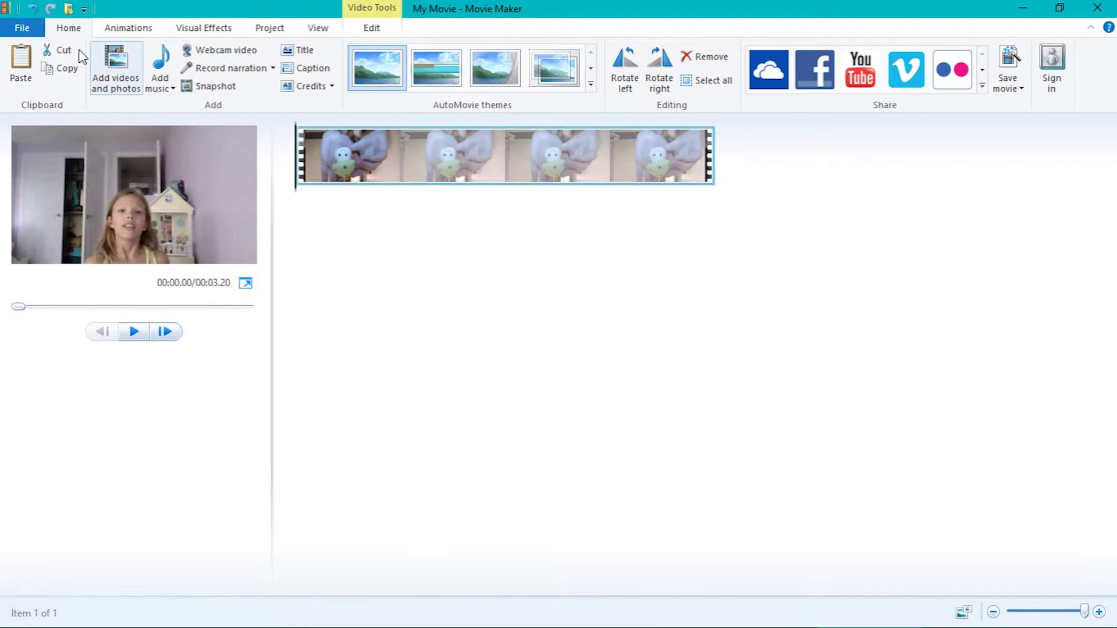
# Undo, redo, then undo again so both split clips remain.
pyautogui.click(34, 10)
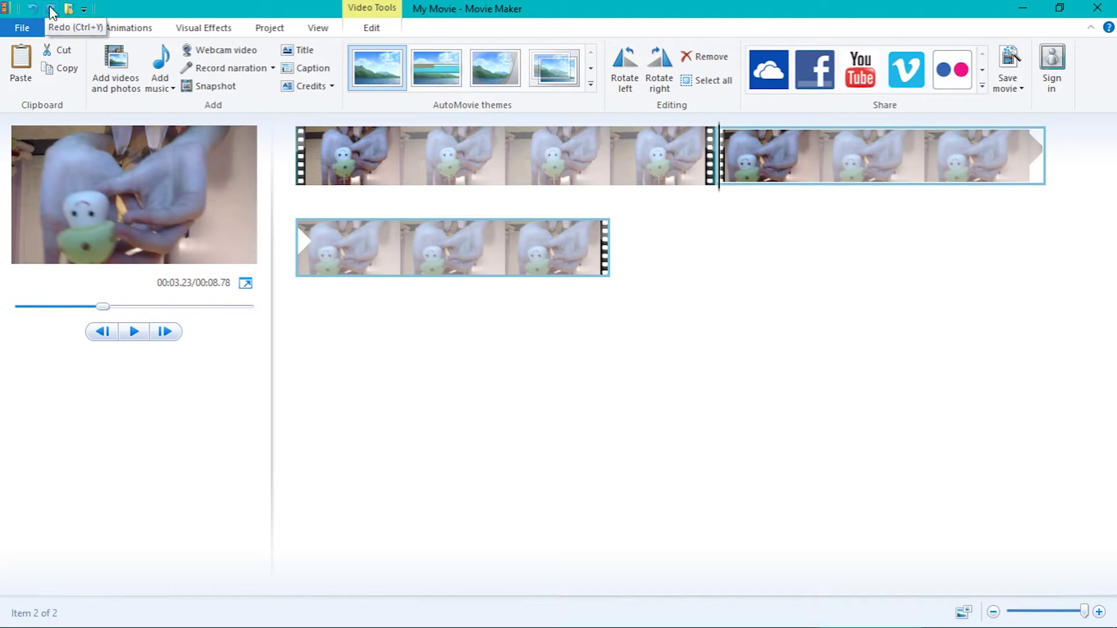
pyautogui.click(52, 11)
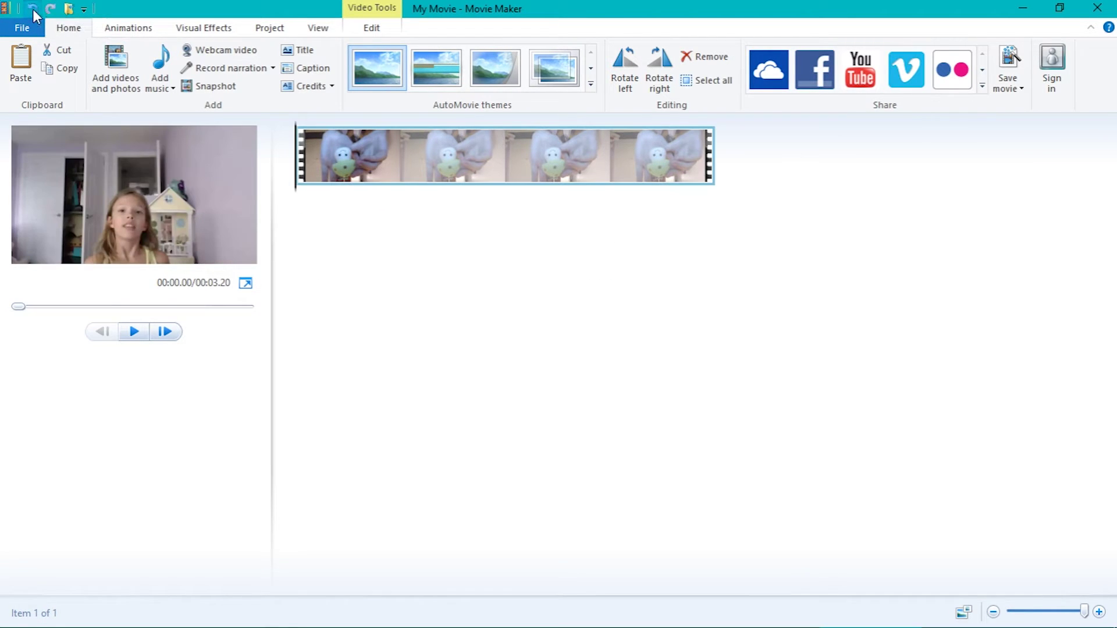
pyautogui.click(33, 11)
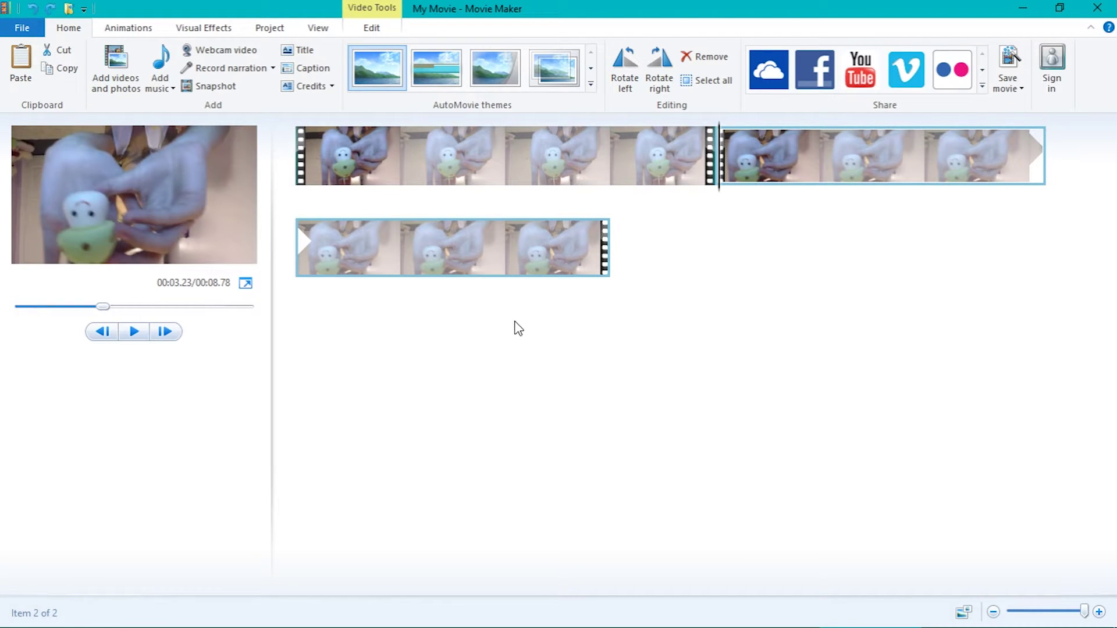
# Add a caption reading 'You can type your caption.' over the second clip.
pyautogui.click(311, 68)
pyautogui.click(192, 242)
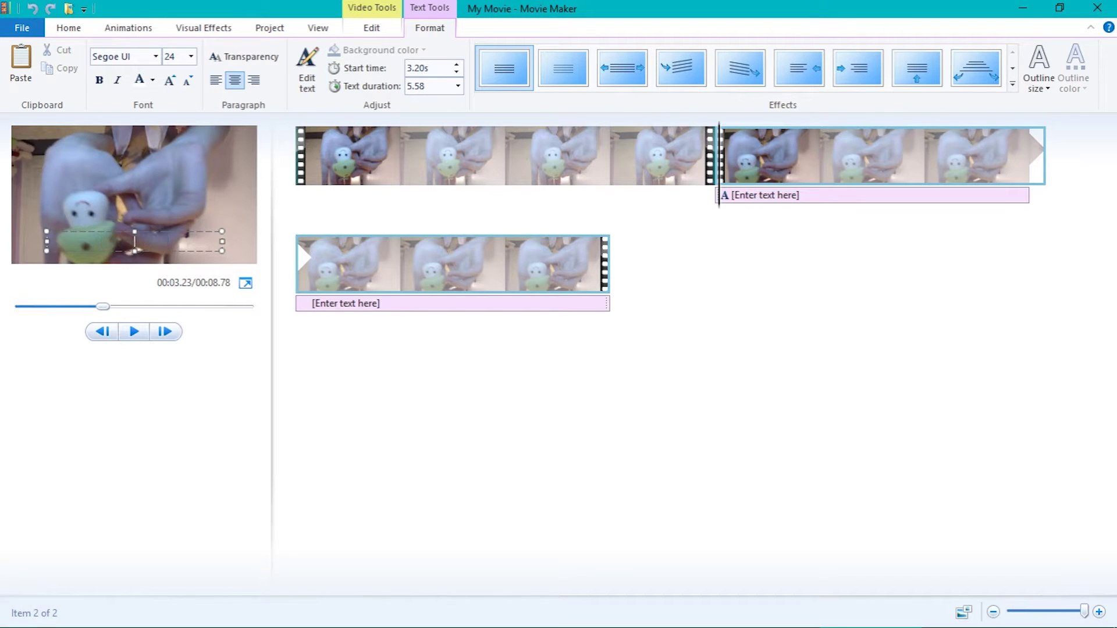
pyautogui.write('You can type your captio')
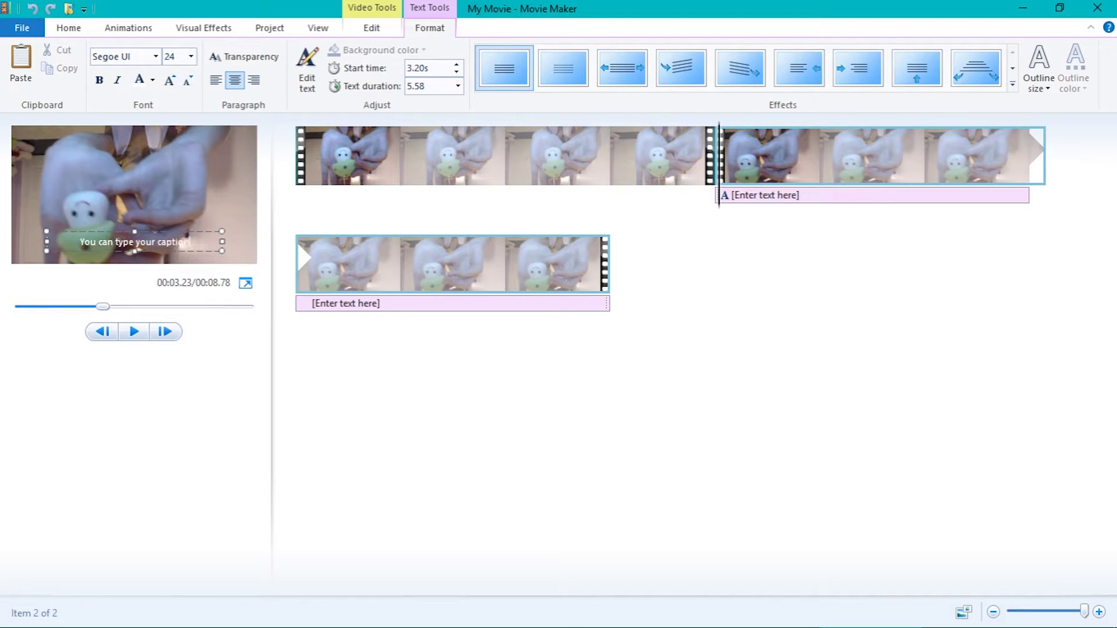
pyautogui.write('n.')
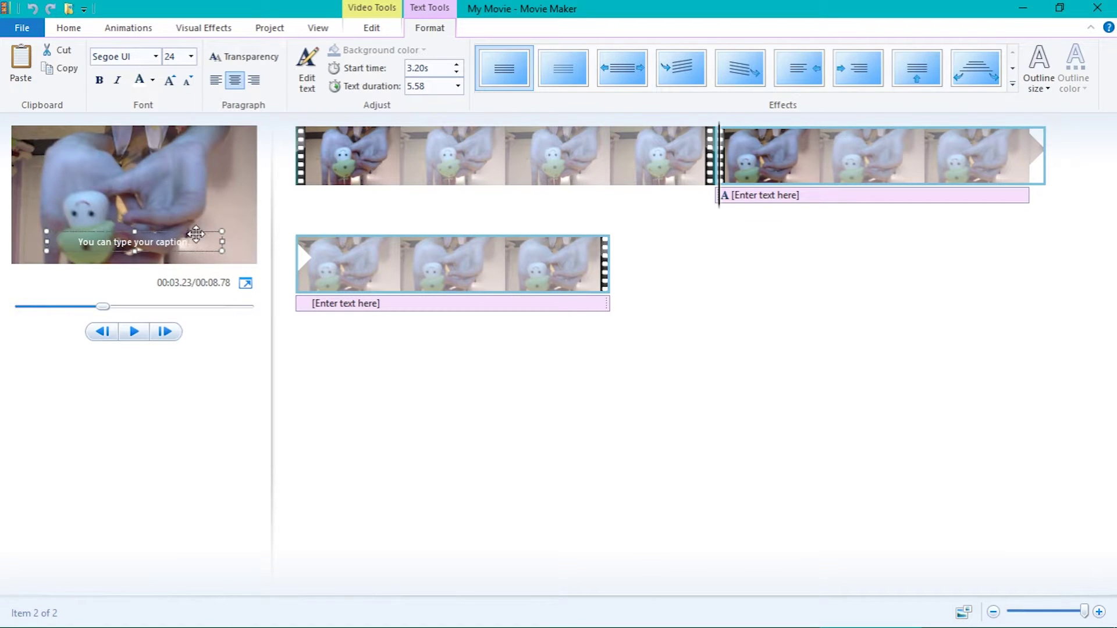
pyautogui.moveTo(191, 232)
pyautogui.mouseDown()
pyautogui.moveTo(161, 187)
pyautogui.moveTo(189, 170)
pyautogui.moveTo(211, 231)
pyautogui.mouseUp()
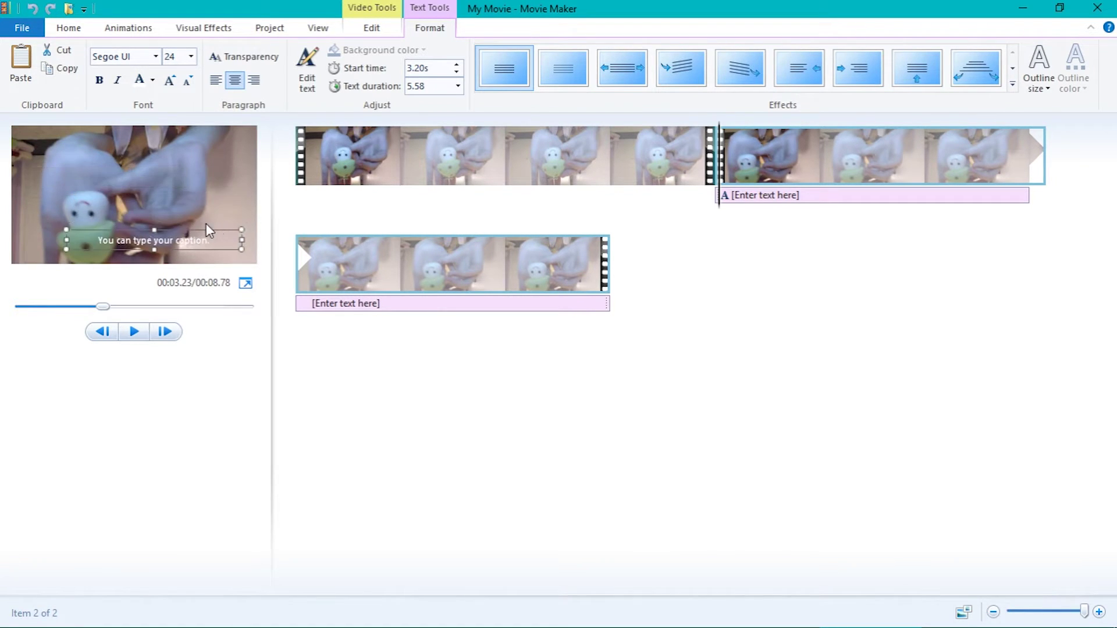
# Format the caption as 36-point yellow Cambria Math and move it higher and left.
pyautogui.click(155, 56)
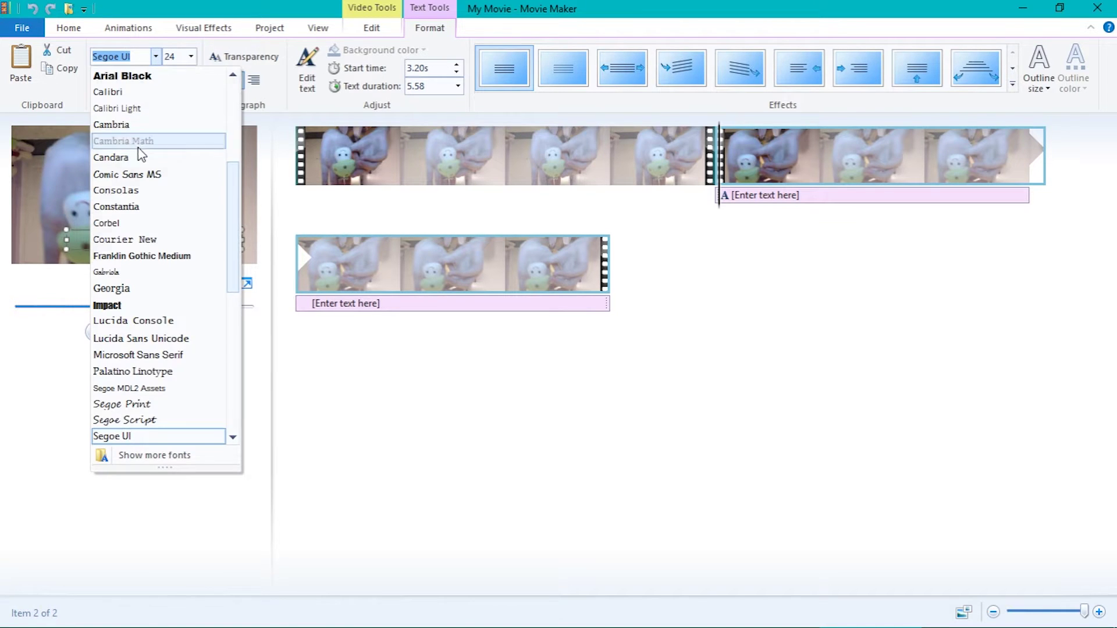
pyautogui.click(137, 143)
pyautogui.click(190, 56)
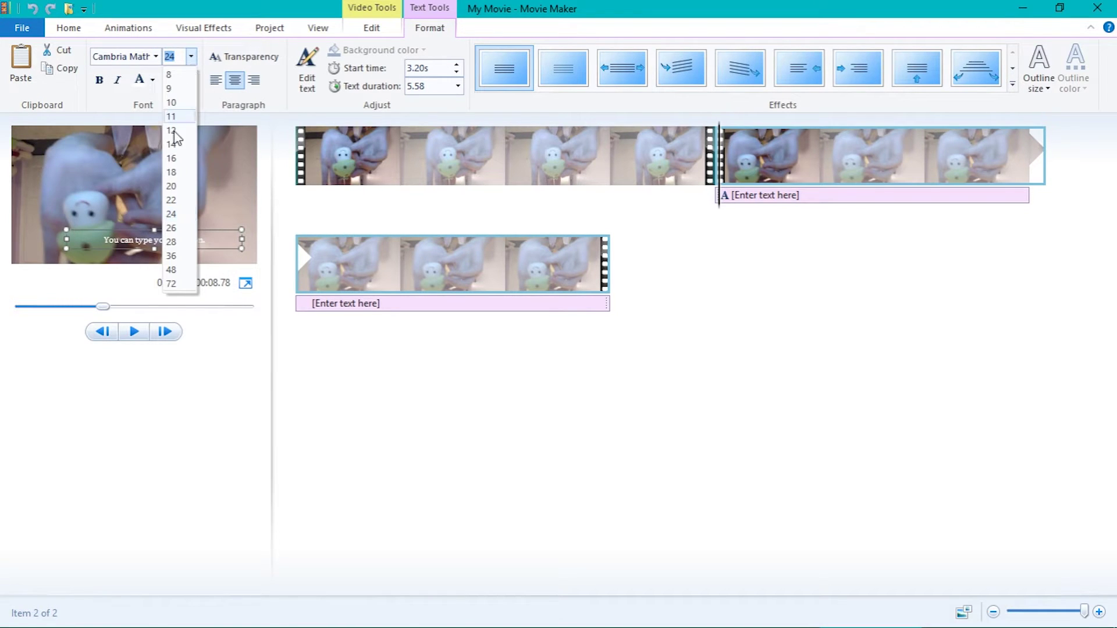
pyautogui.click(172, 256)
pyautogui.click(153, 81)
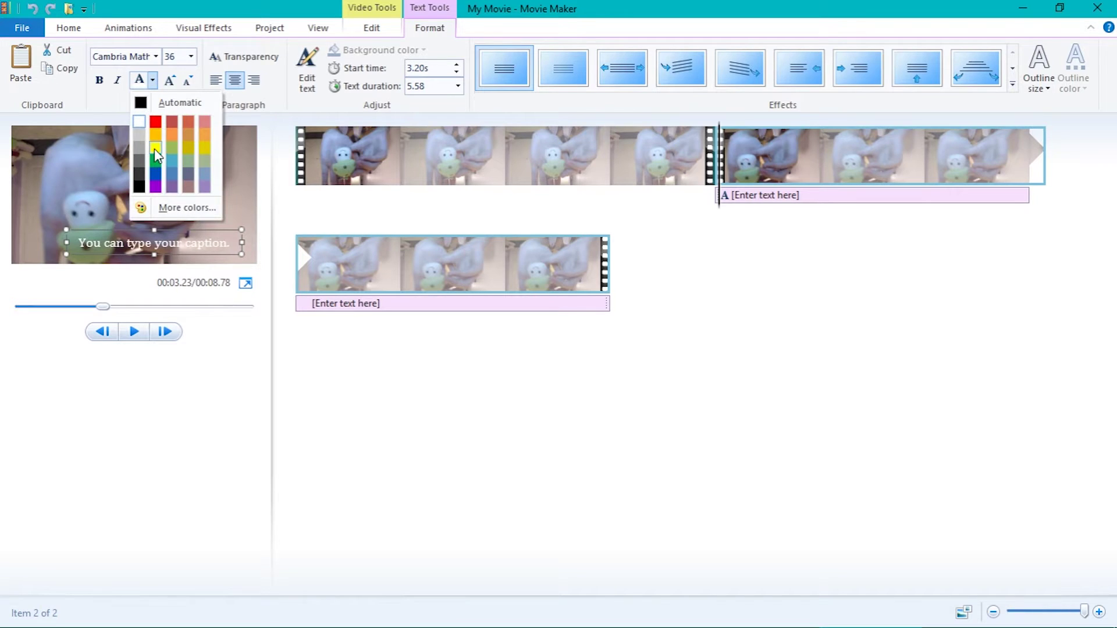
pyautogui.click(158, 155)
pyautogui.moveTo(188, 231); pyautogui.dragTo(158, 202)
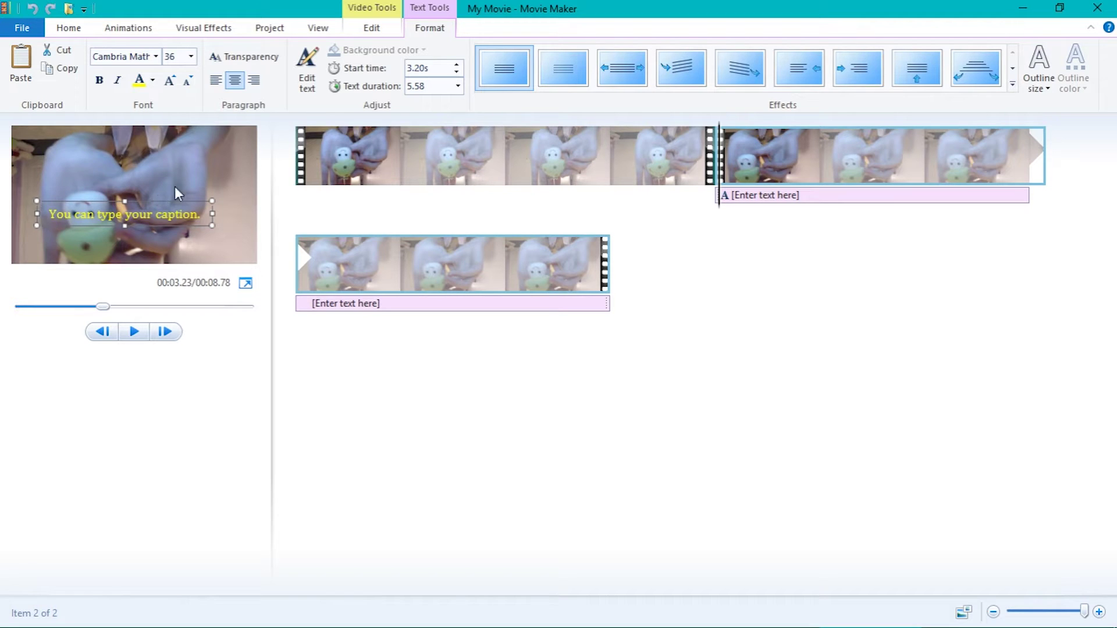
# Set the caption duration to 3.00 seconds and adjust its transparency.
pyautogui.click(458, 86)
pyautogui.click(424, 174)
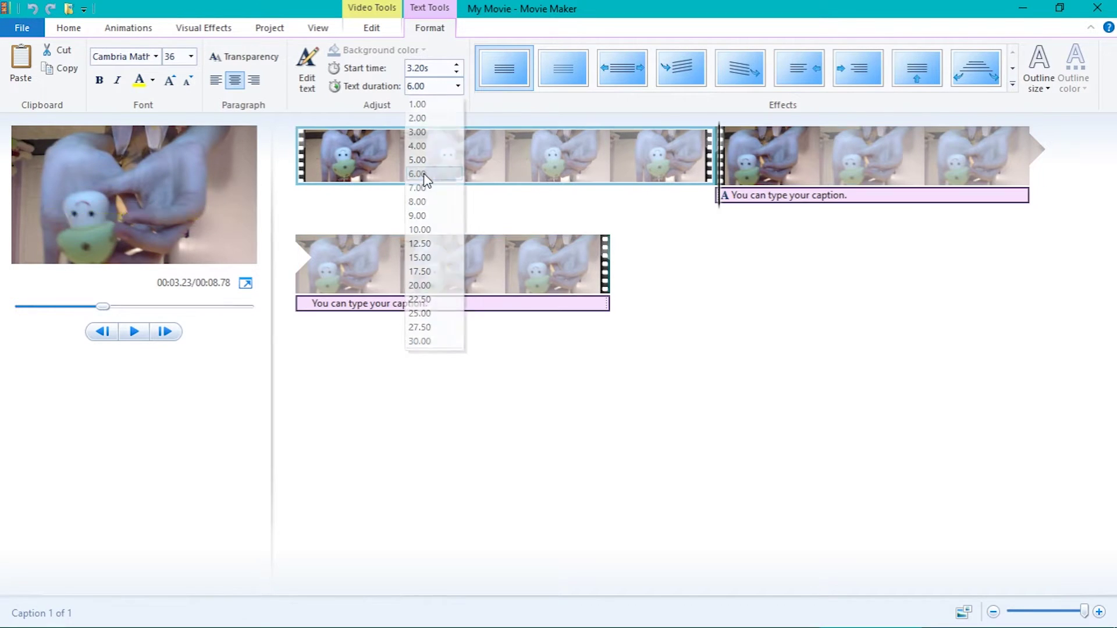
pyautogui.click(458, 86)
pyautogui.click(441, 135)
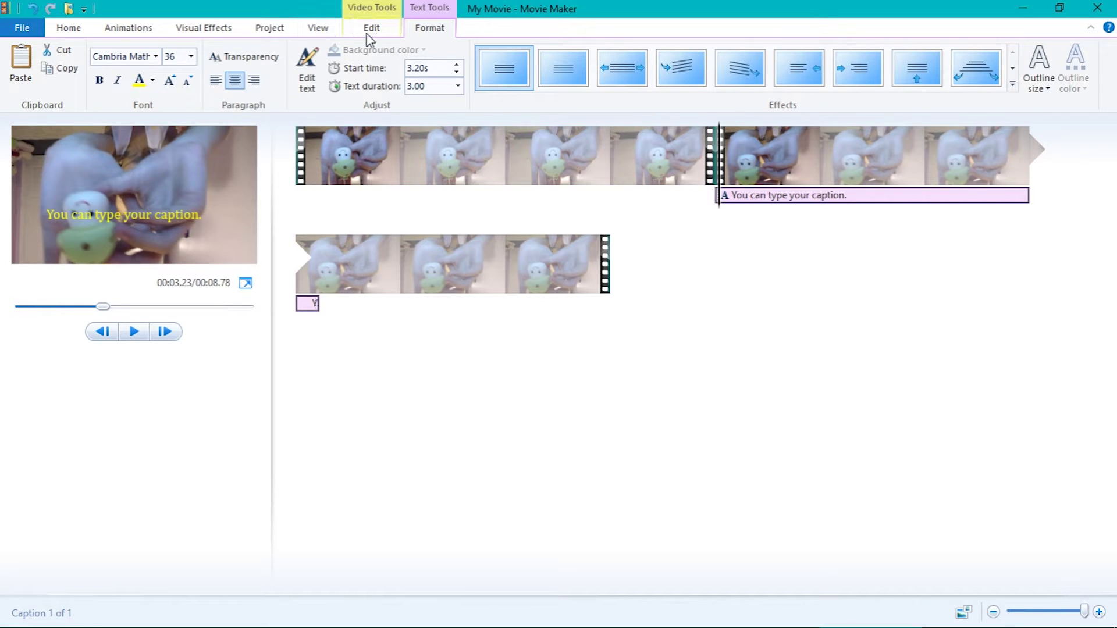
pyautogui.click(259, 64)
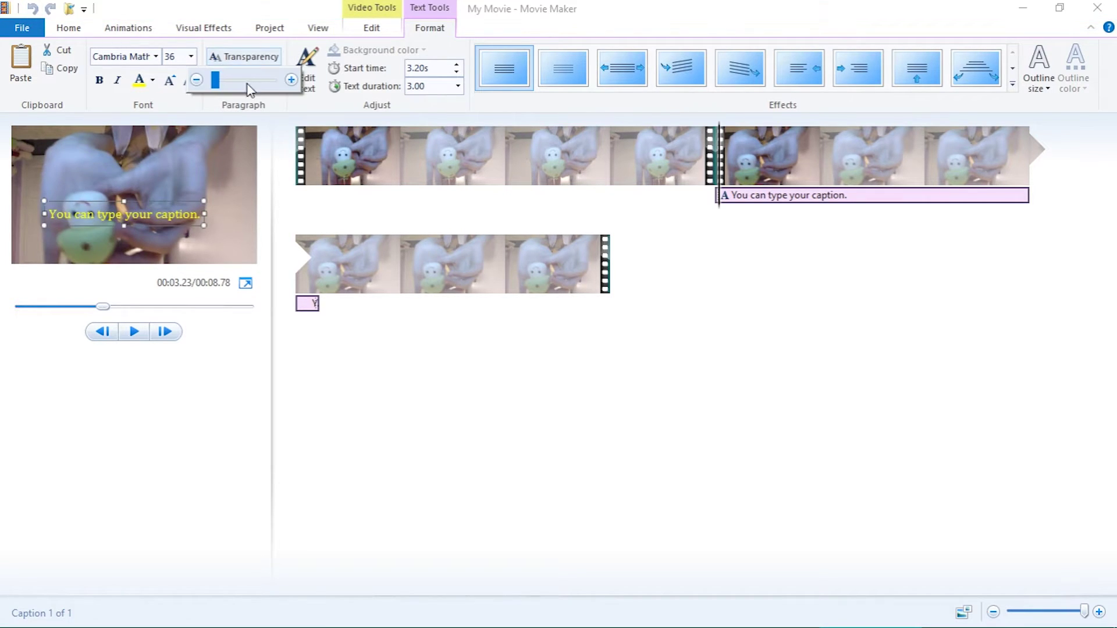
pyautogui.moveTo(214, 80)
pyautogui.mouseDown()
pyautogui.moveTo(284, 86)
pyautogui.moveTo(223, 87)
pyautogui.mouseUp()
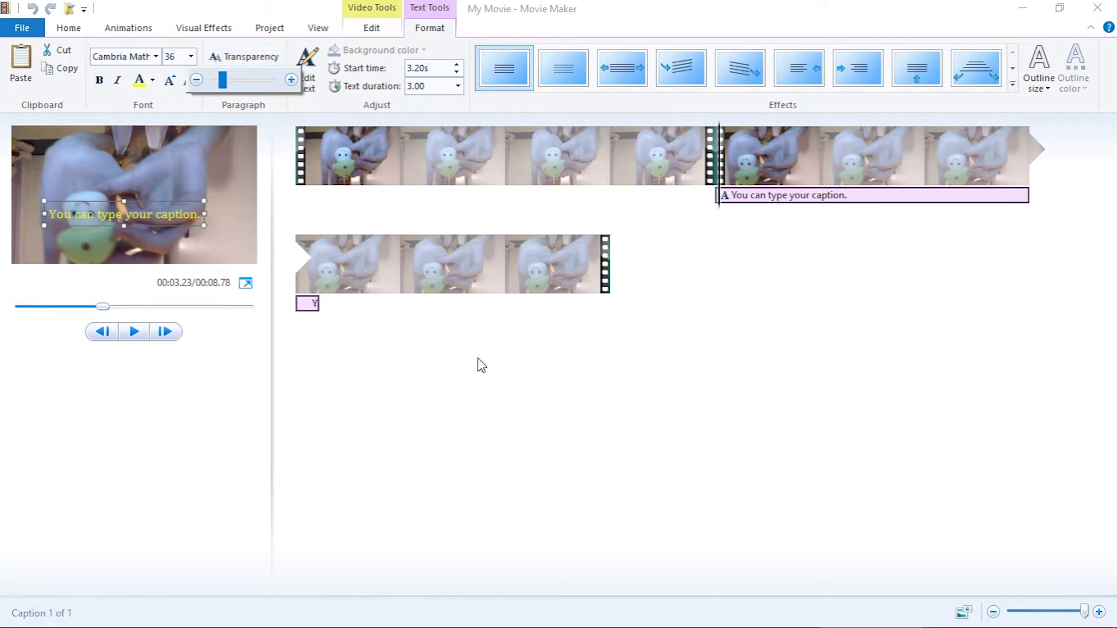
pyautogui.click(742, 364)
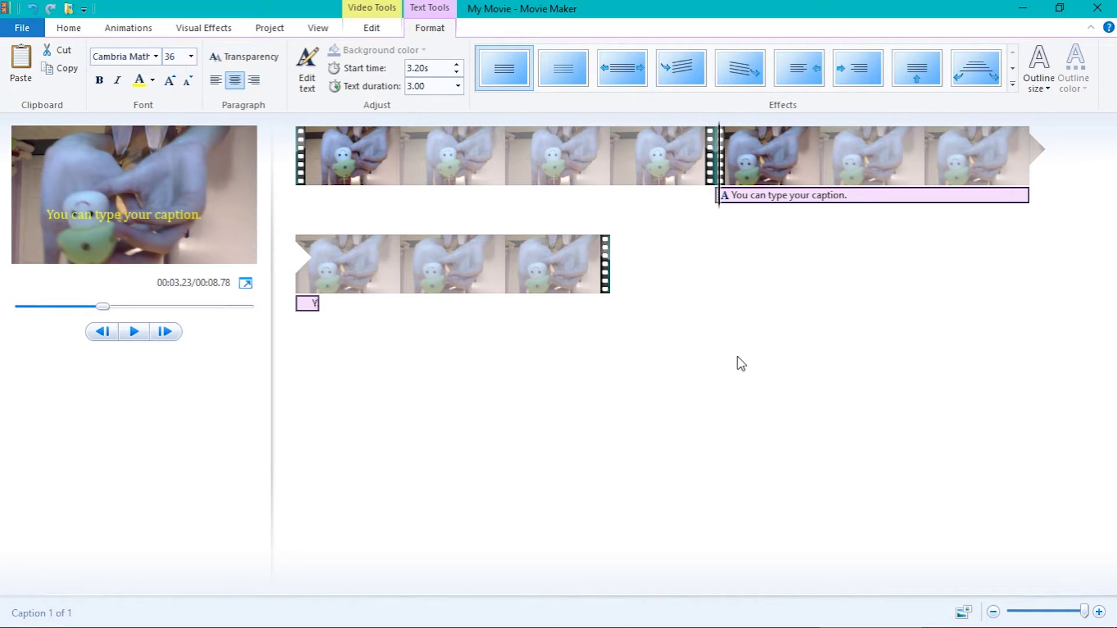
# Add a 'My Movie' title clip at the start lasting 2 seconds.
pyautogui.click(68, 28)
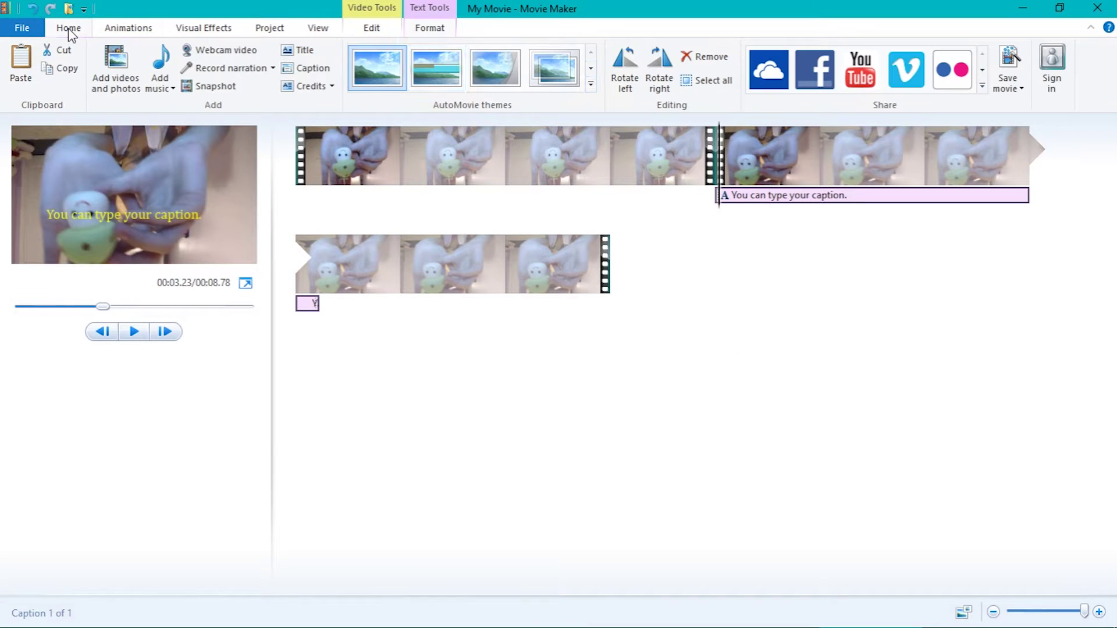
pyautogui.click(304, 51)
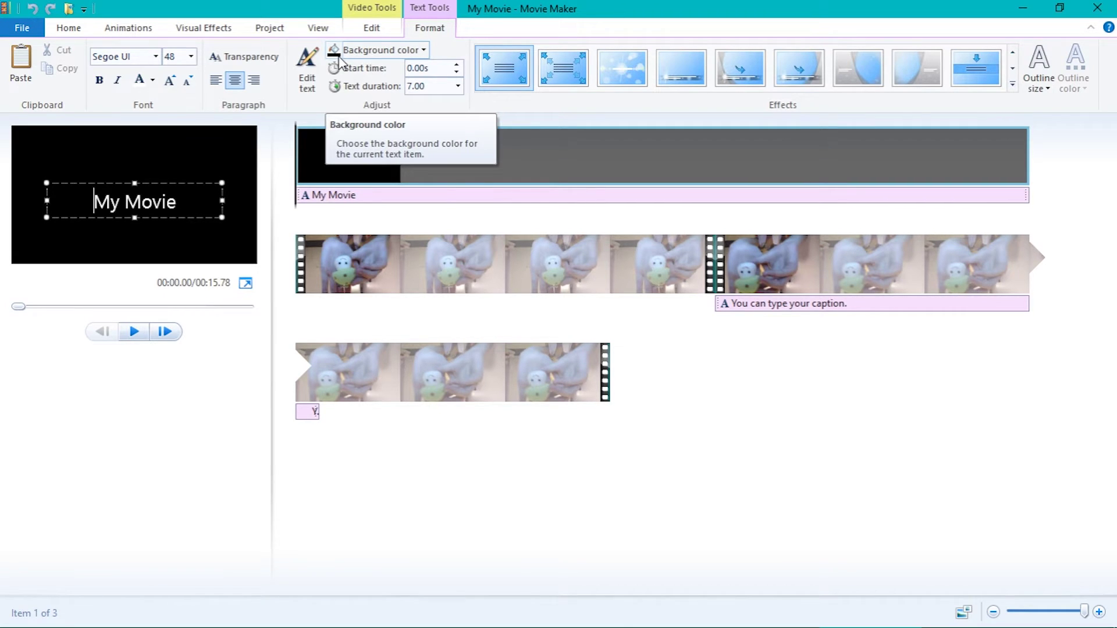
pyautogui.click(458, 86)
pyautogui.click(436, 159)
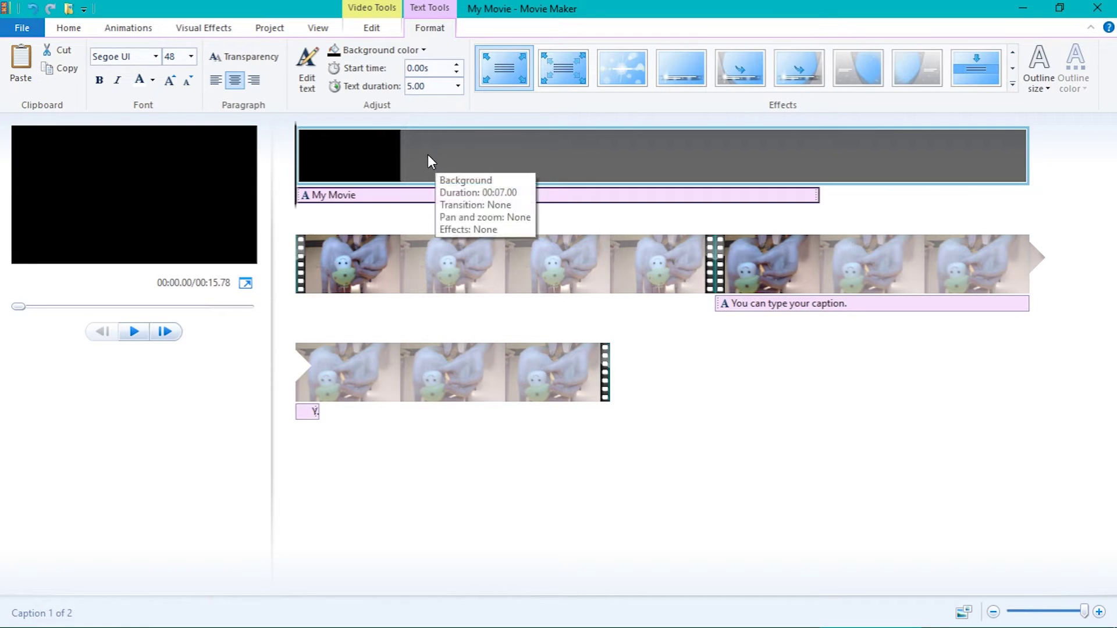
pyautogui.click(458, 86)
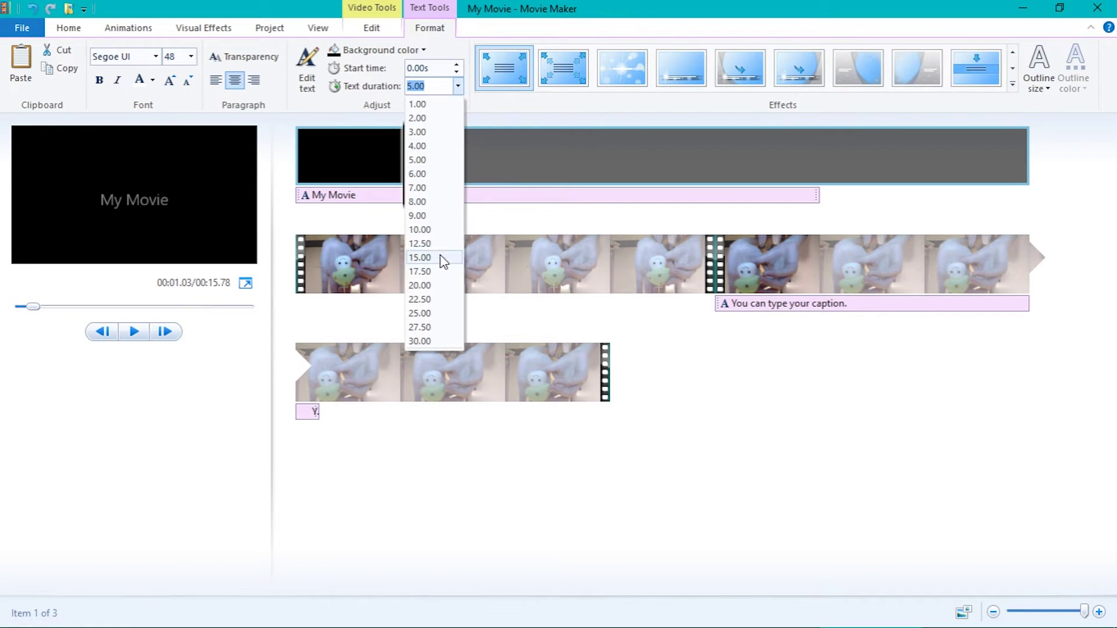
pyautogui.click(439, 256)
pyautogui.click(458, 86)
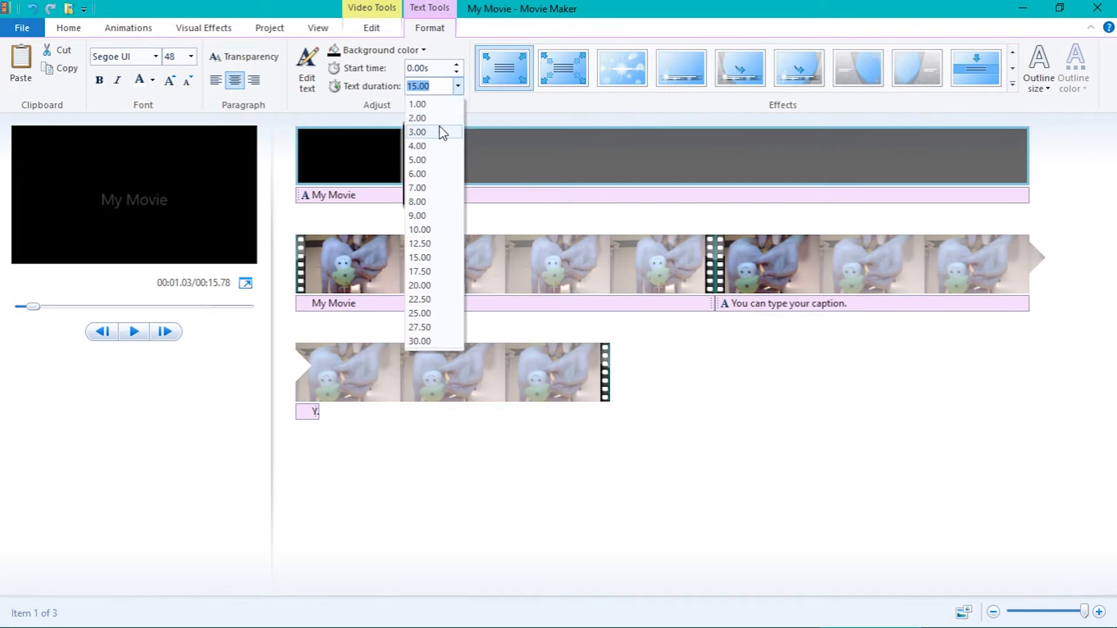
pyautogui.click(440, 119)
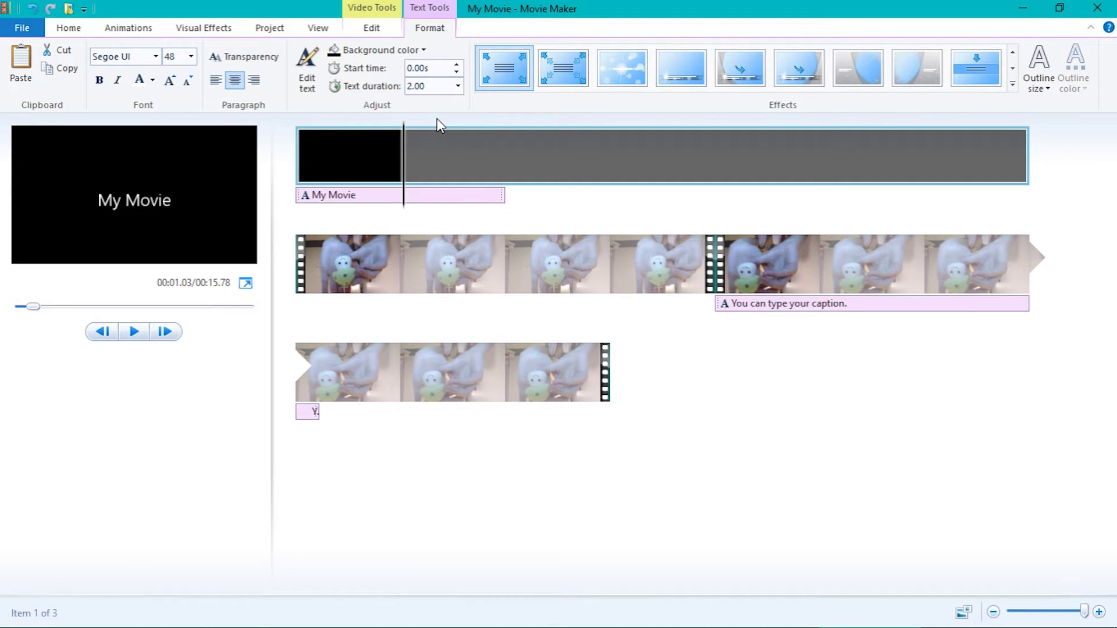
# Give the title a custom light yellow-green background, then start webcam capture.
pyautogui.click(367, 52)
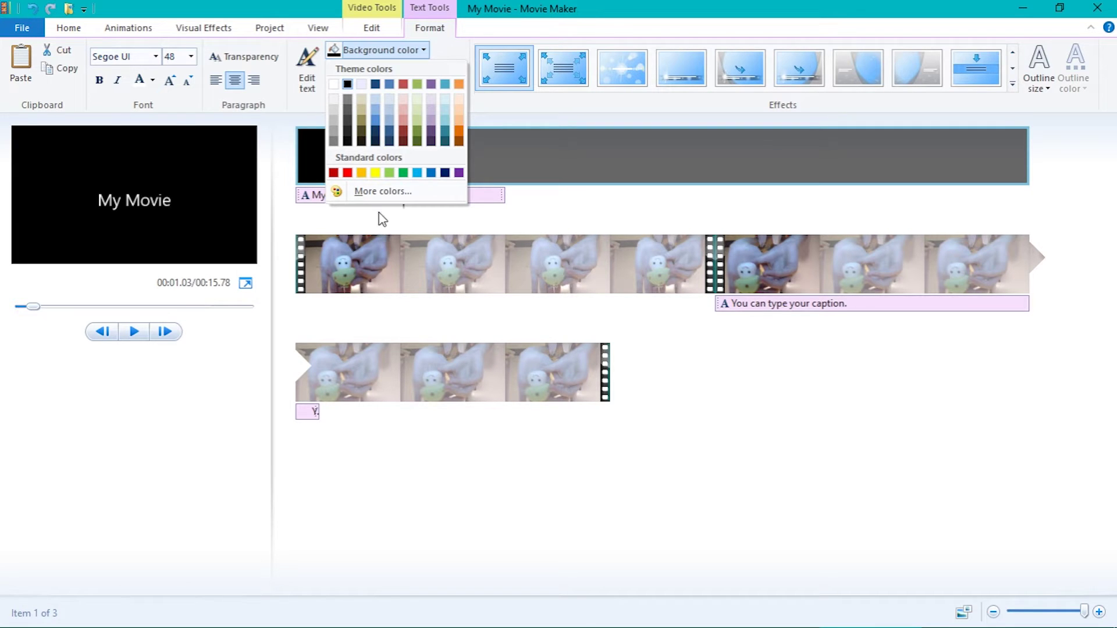
pyautogui.click(382, 192)
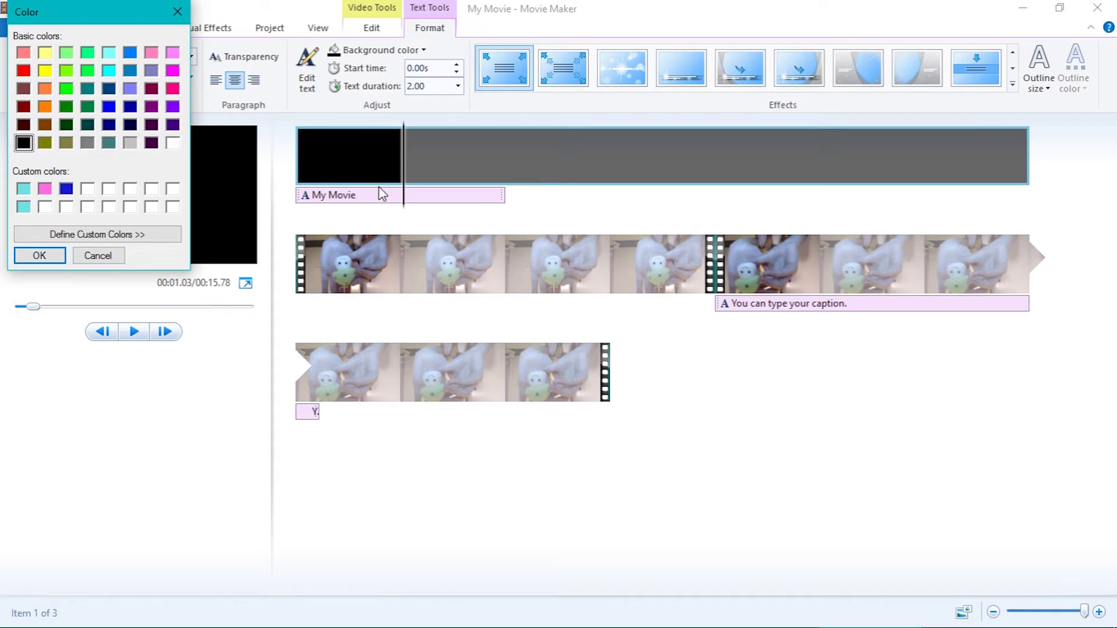
pyautogui.click(23, 208)
pyautogui.click(73, 236)
pyautogui.click(247, 158)
pyautogui.click(226, 76)
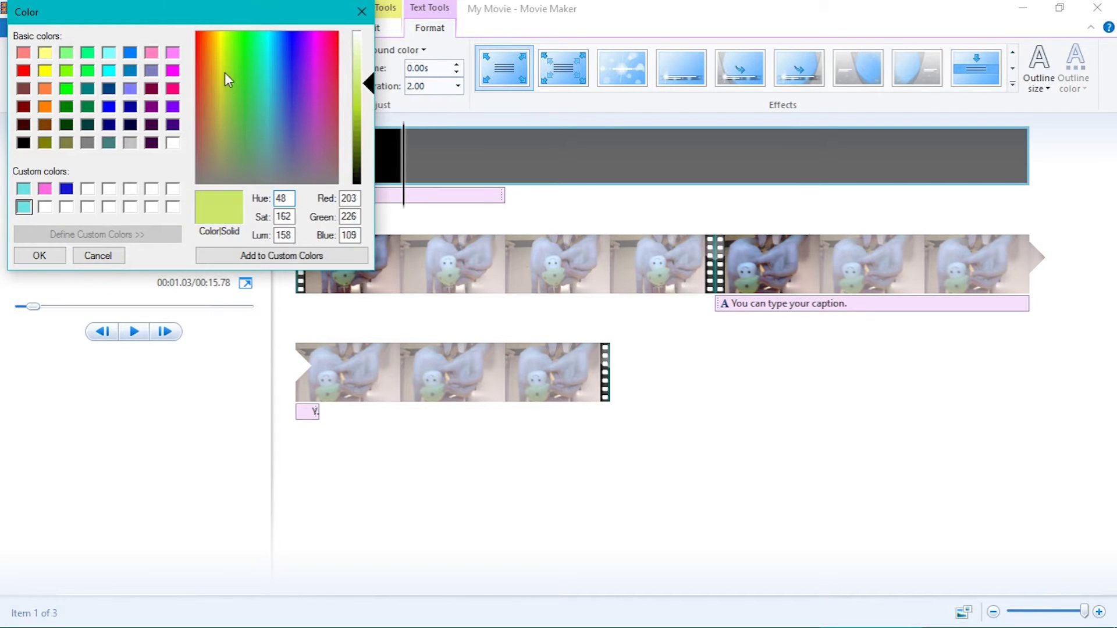
pyautogui.click(227, 48)
pyautogui.click(356, 58)
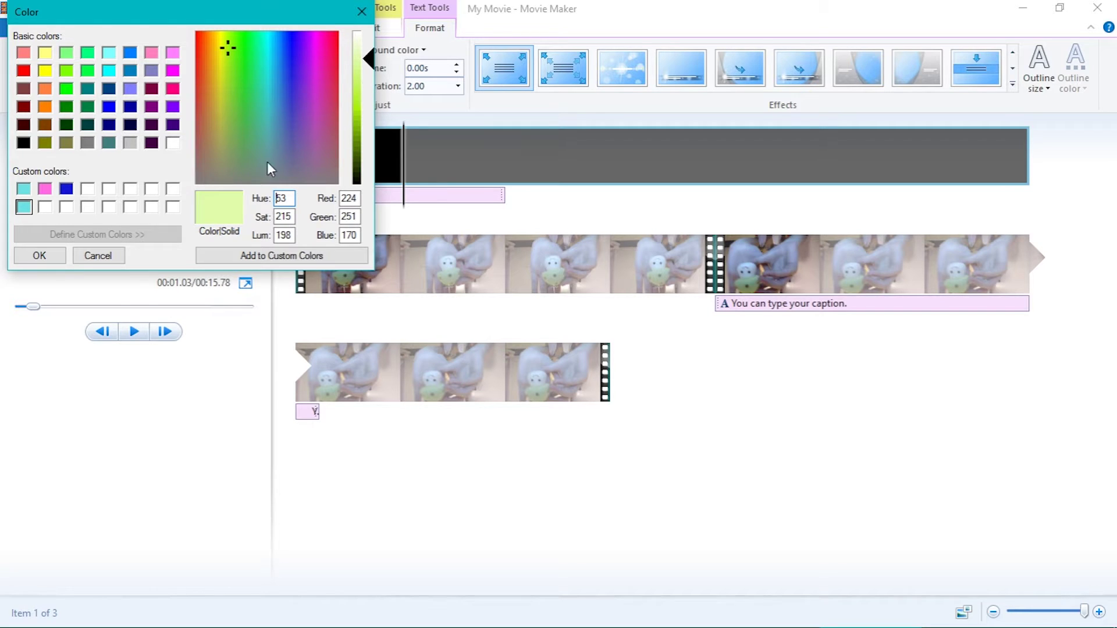
pyautogui.click(220, 258)
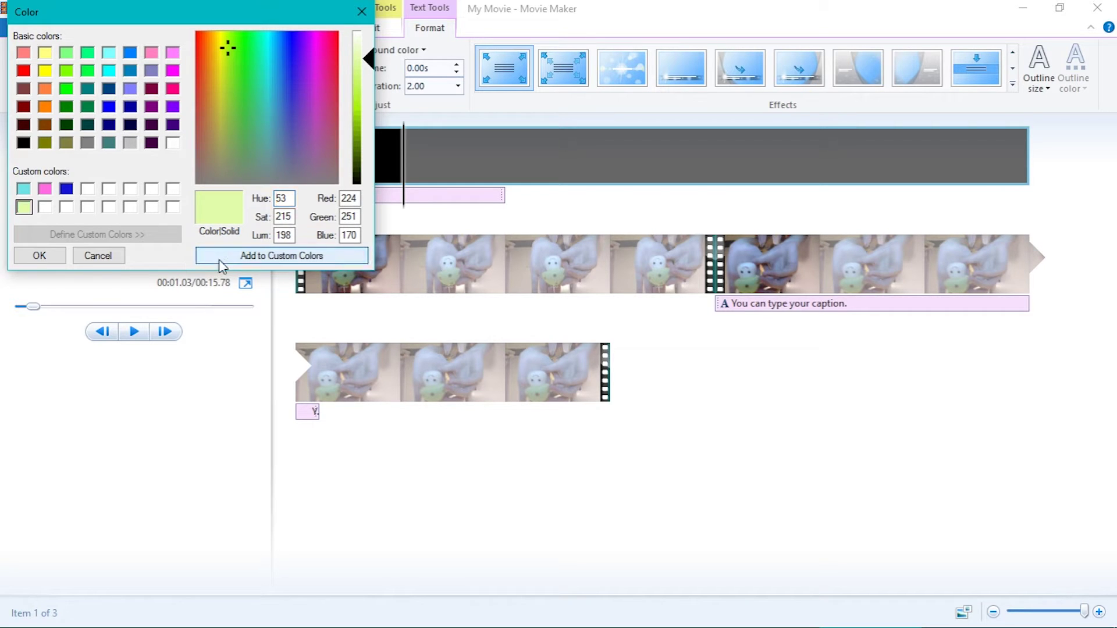
pyautogui.click(48, 256)
pyautogui.click(71, 28)
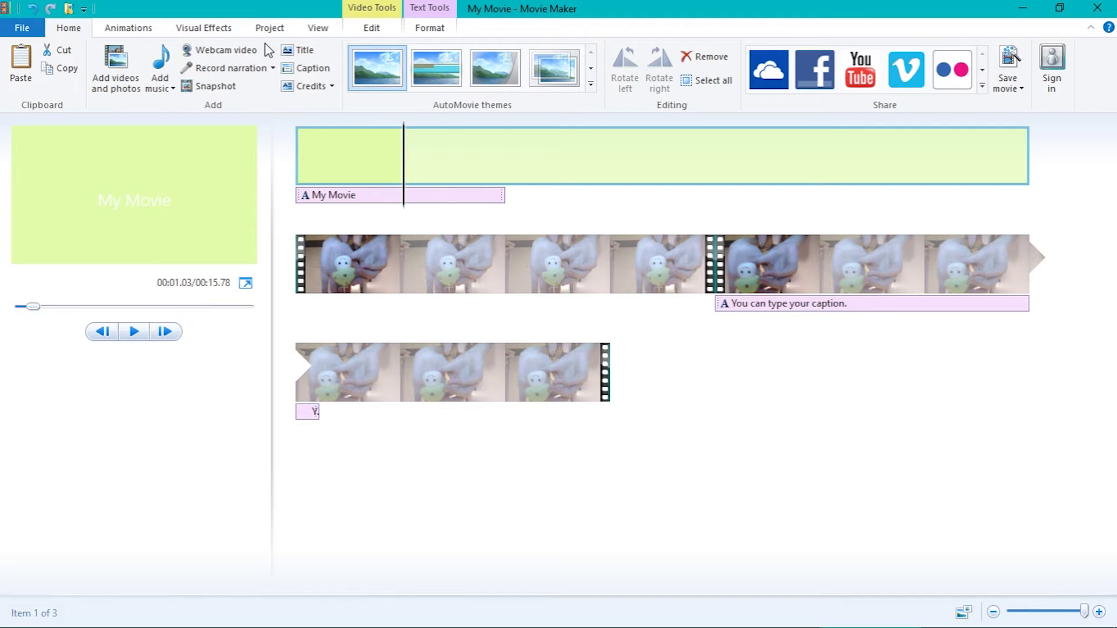
pyautogui.click(230, 50)
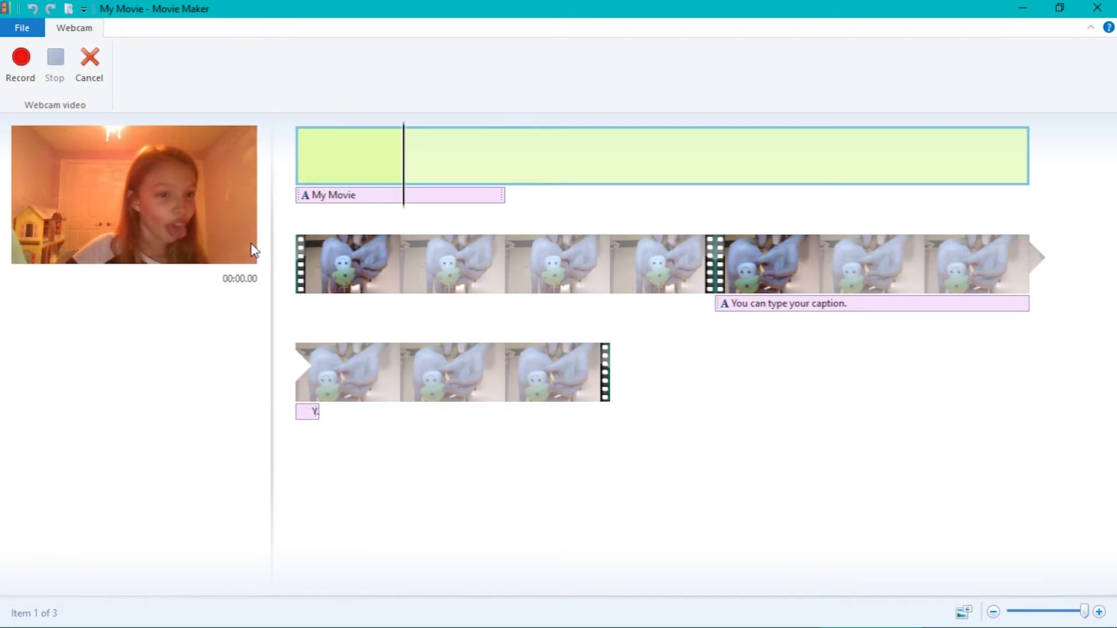
# Cancel the webcam capture and switch to the video editing tools.
pyautogui.click(90, 72)
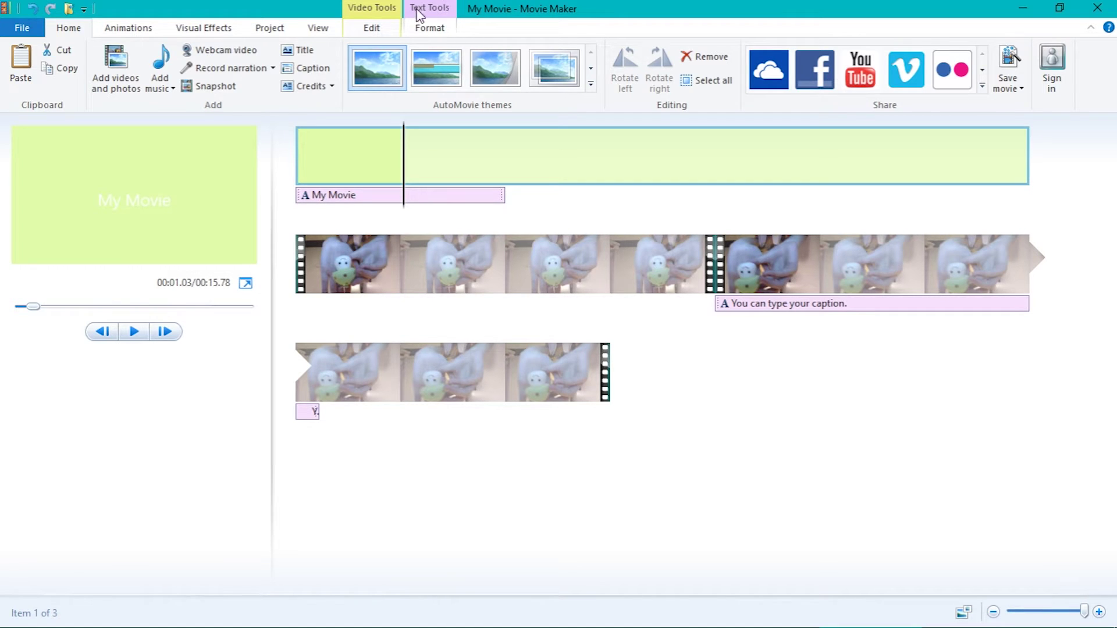
pyautogui.click(418, 14)
pyautogui.click(372, 27)
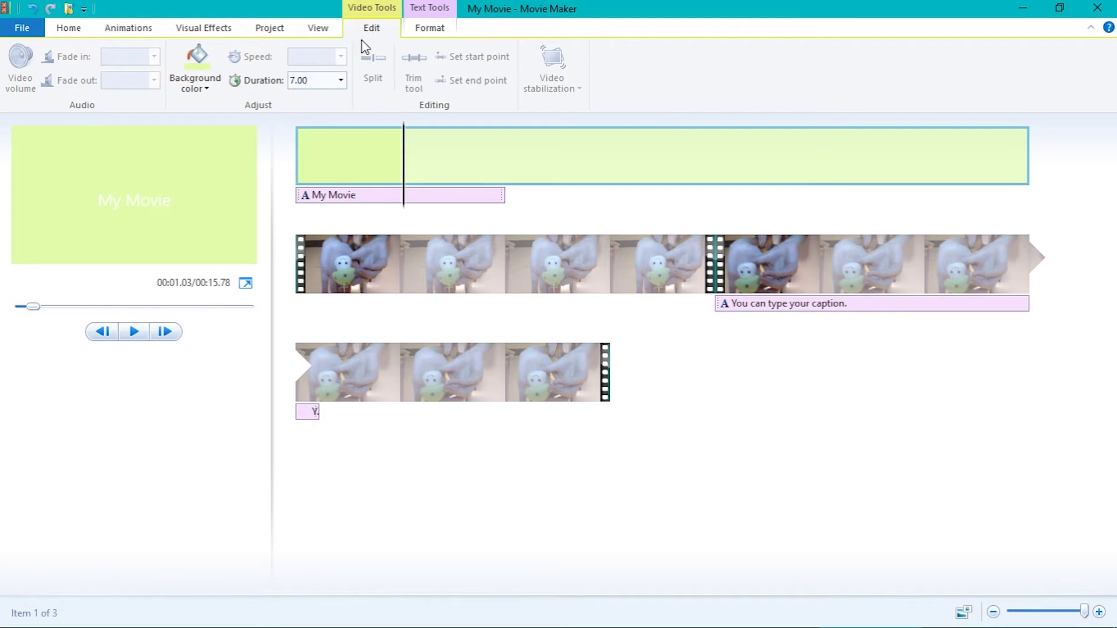
# Try the first webcam clip at 1.75x and 0.25x speed, then reset it to 1x.
pyautogui.click(533, 269)
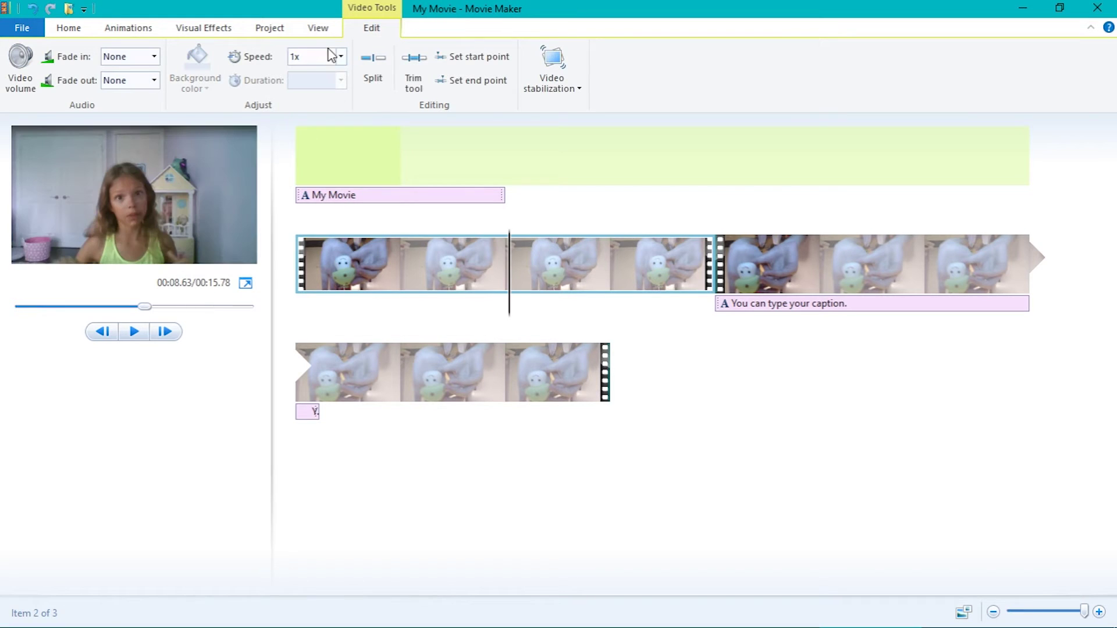
pyautogui.click(341, 56)
pyautogui.click(329, 159)
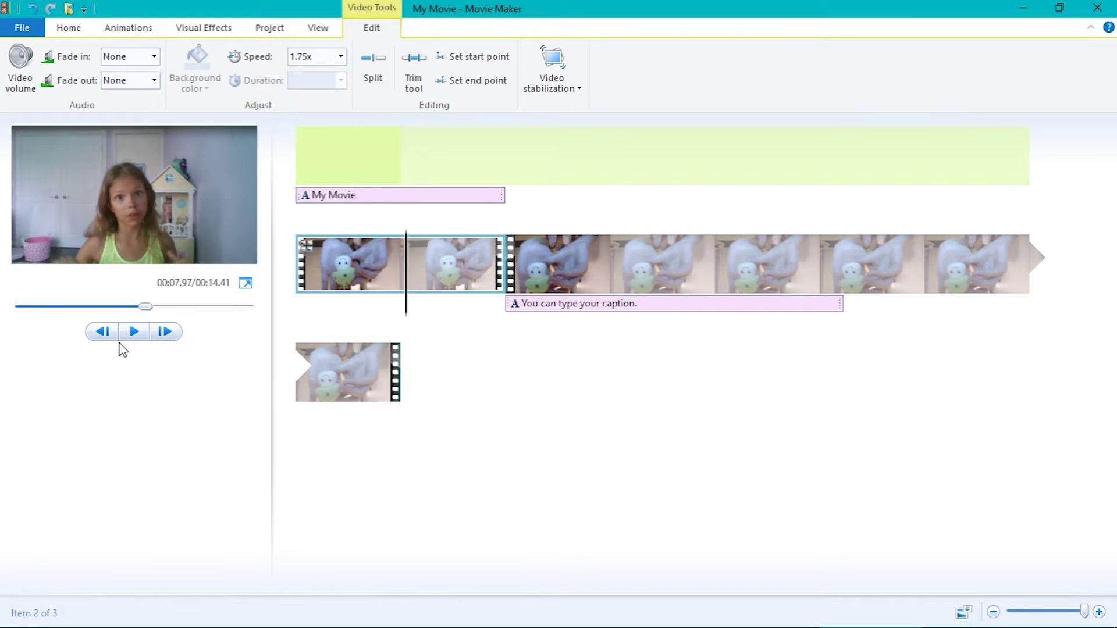
pyautogui.click(133, 332)
pyautogui.click(411, 267)
pyautogui.click(341, 56)
pyautogui.click(317, 90)
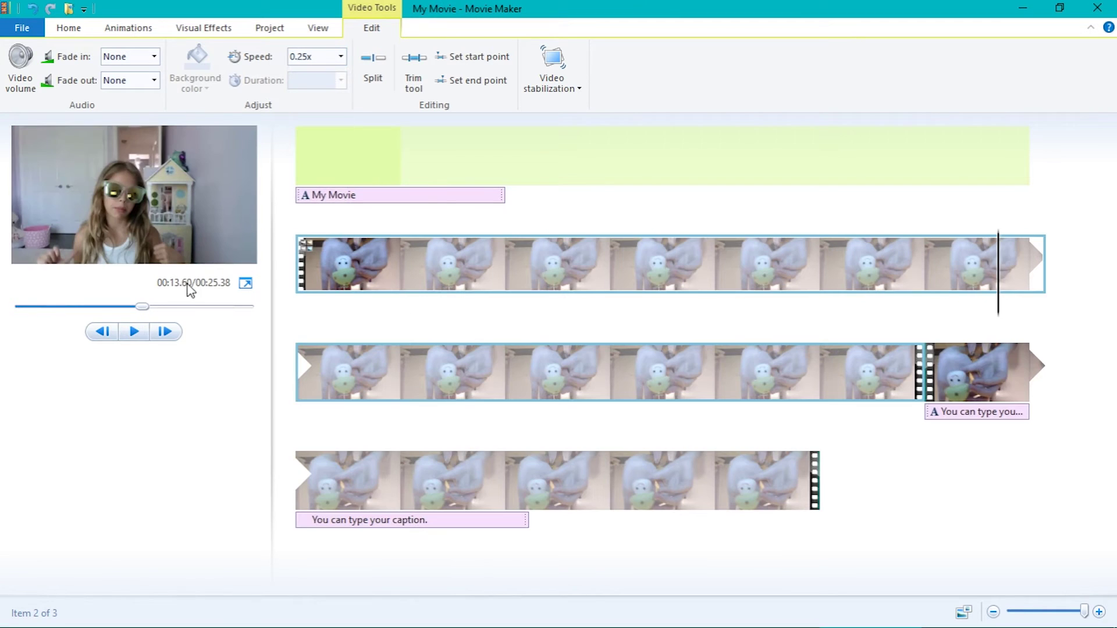
pyautogui.click(134, 332)
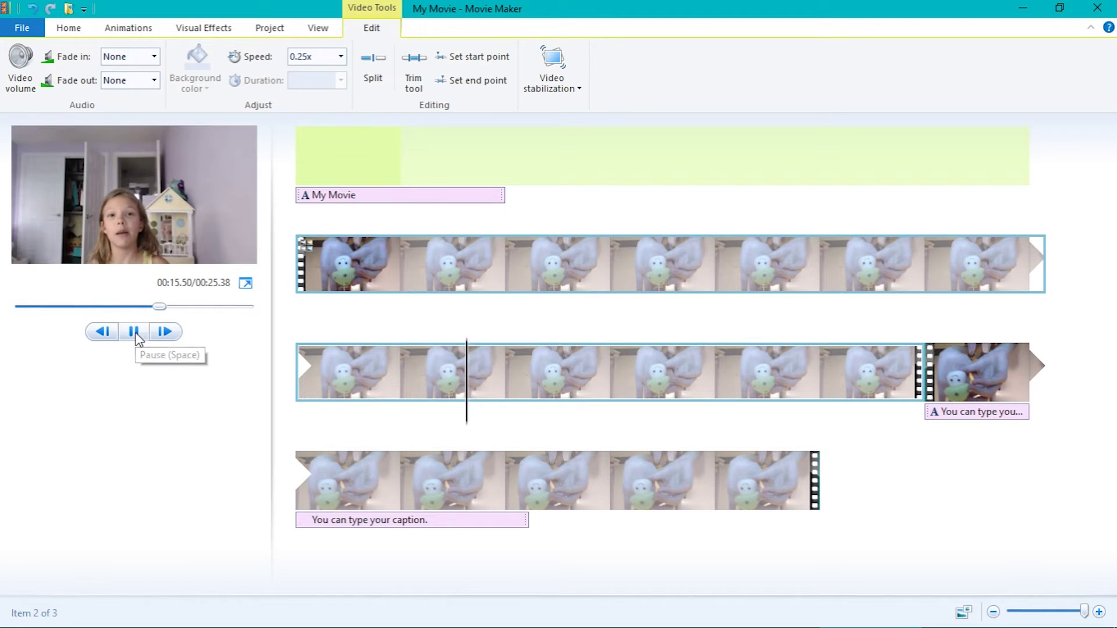
pyautogui.click(134, 332)
pyautogui.click(341, 57)
pyautogui.click(311, 118)
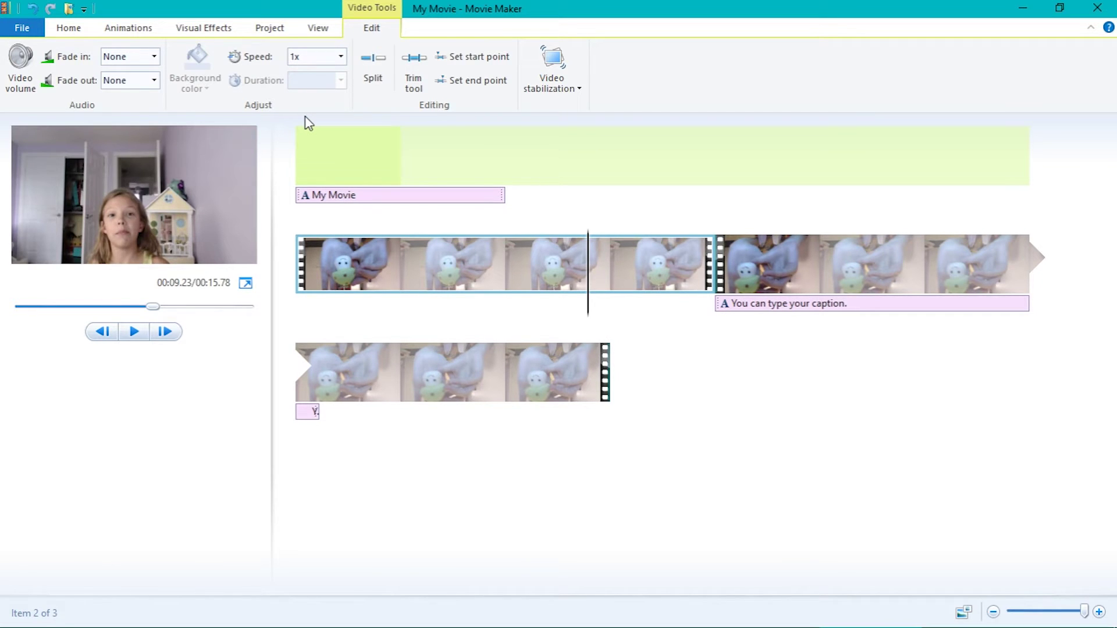
# Turn the first clip's video volume down low and preview the quieter sound.
pyautogui.click(22, 73)
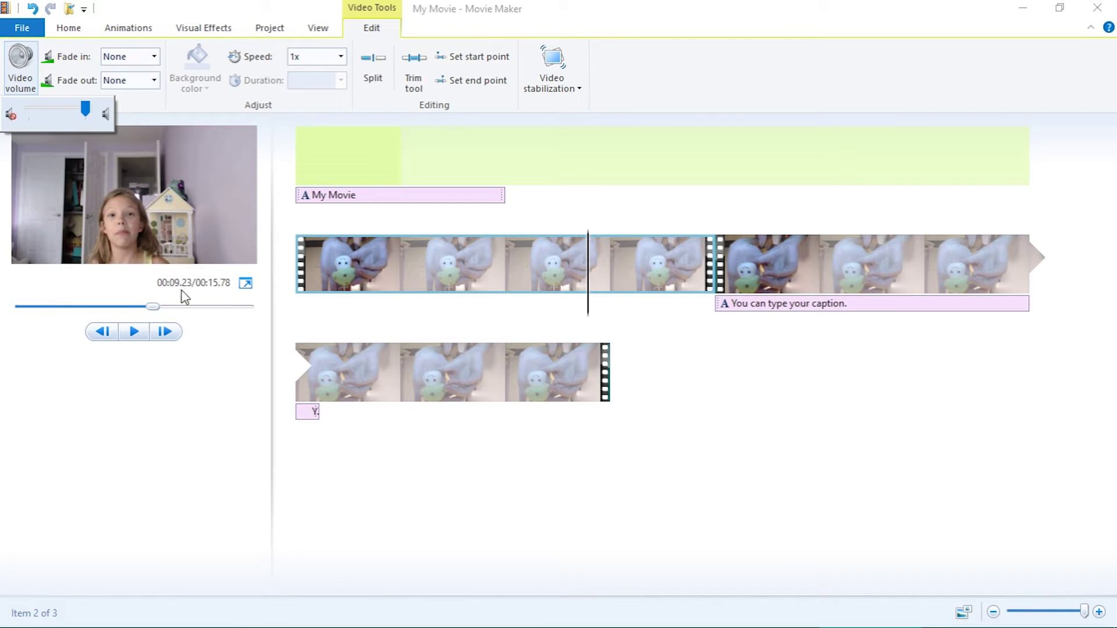
pyautogui.click(146, 329)
pyautogui.click(133, 331)
pyautogui.click(135, 333)
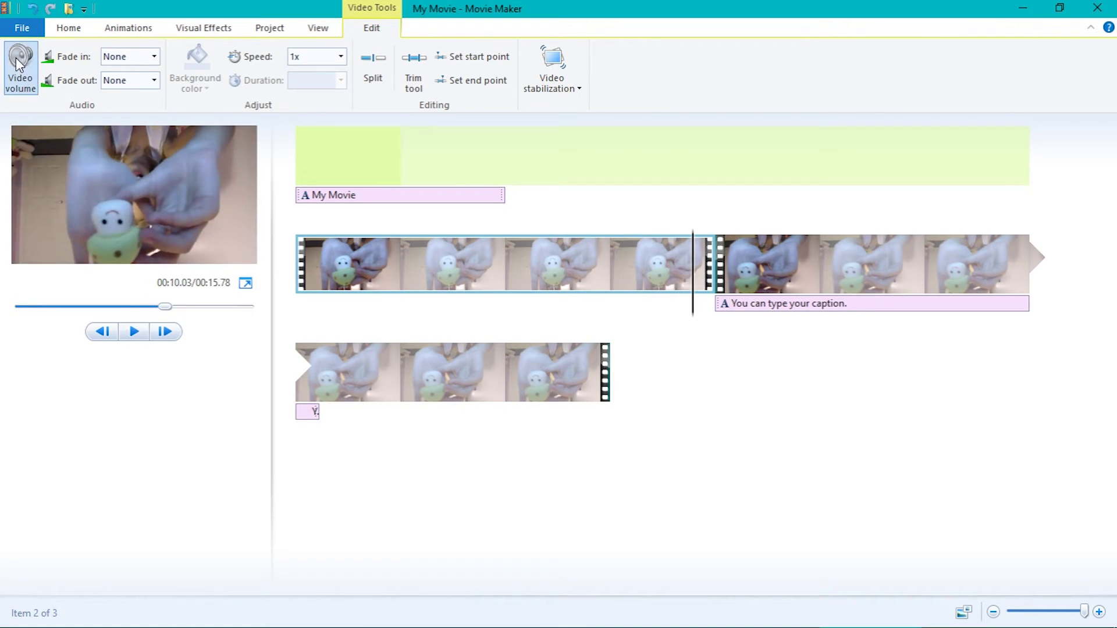
pyautogui.click(21, 67)
pyautogui.moveTo(87, 109); pyautogui.dragTo(39, 109)
pyautogui.click(135, 332)
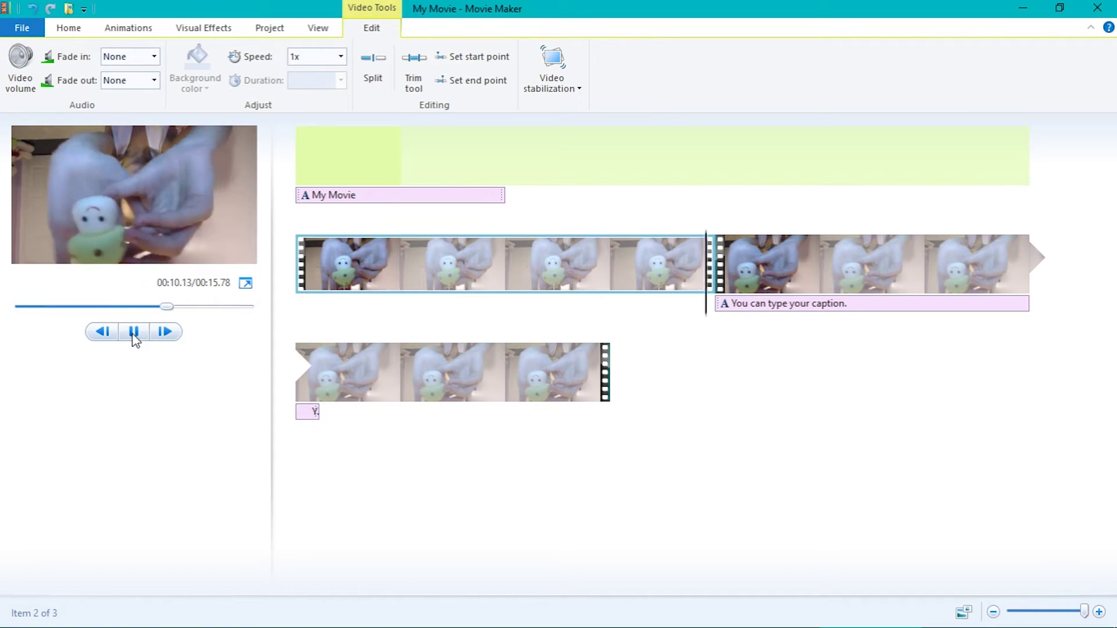
pyautogui.click(135, 333)
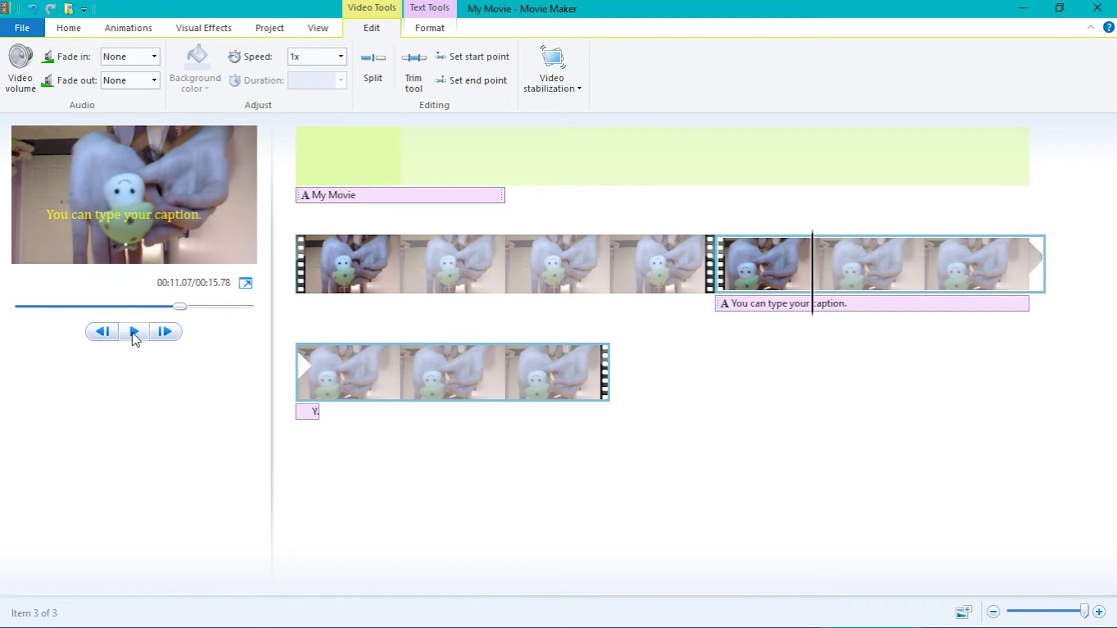
# Give the captioned clip's audio a Fast fade-in and Slow fade-out, then preview.
pyautogui.click(153, 57)
pyautogui.click(139, 117)
pyautogui.click(154, 81)
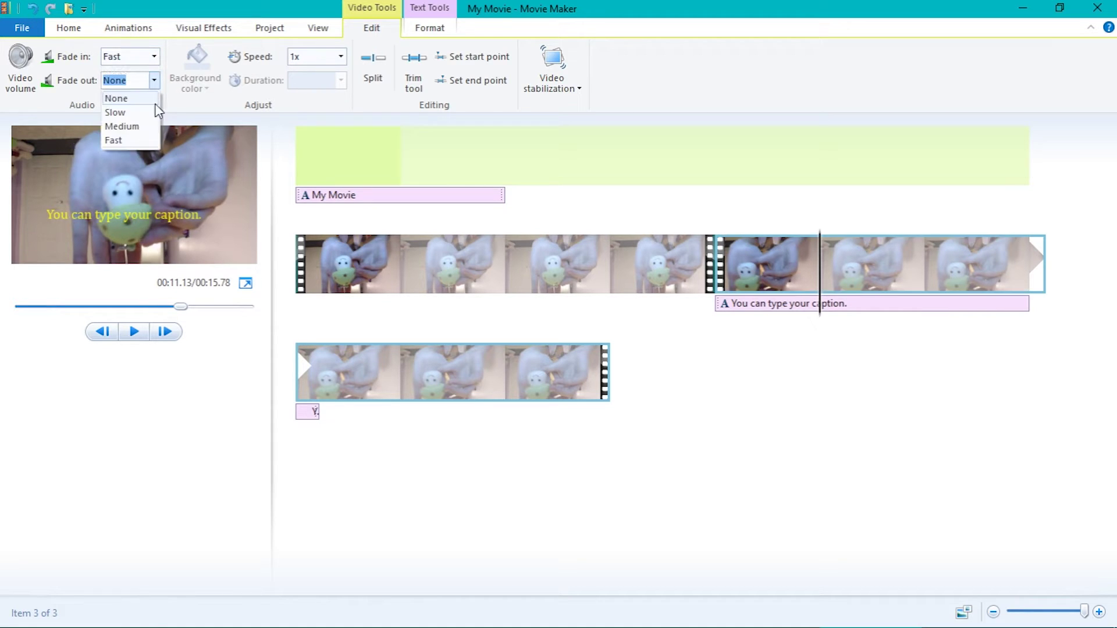
pyautogui.click(300, 273)
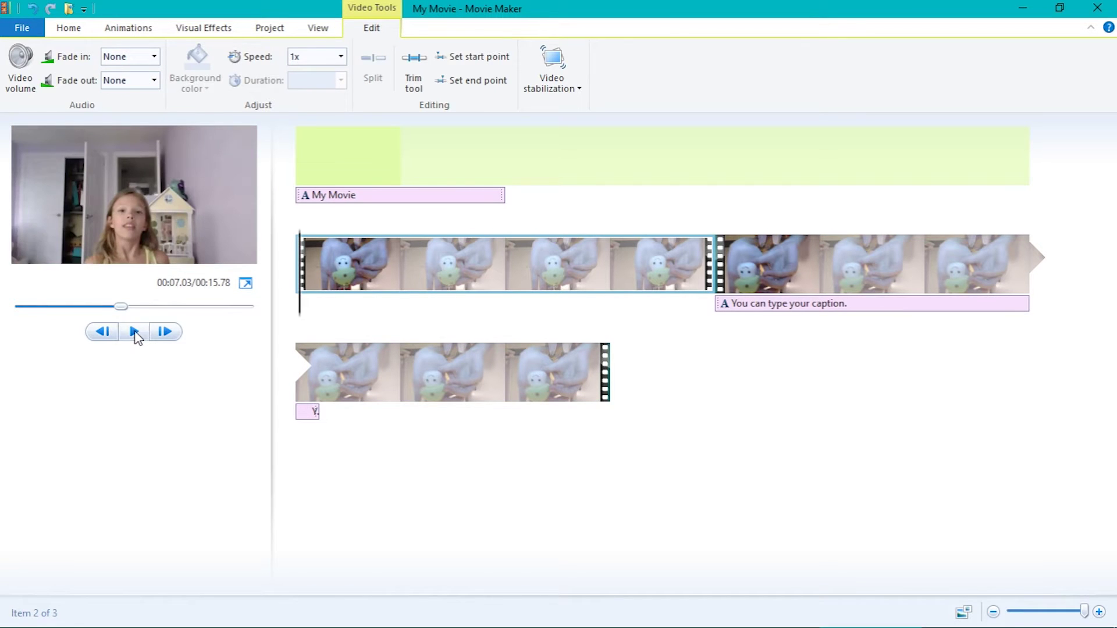
pyautogui.click(134, 332)
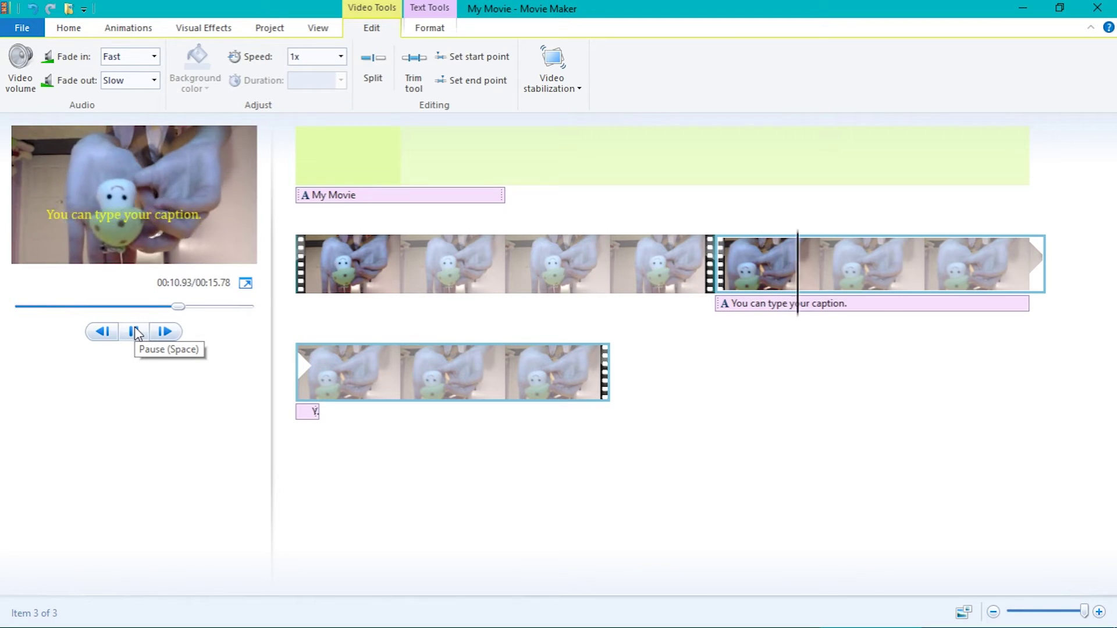
pyautogui.click(133, 331)
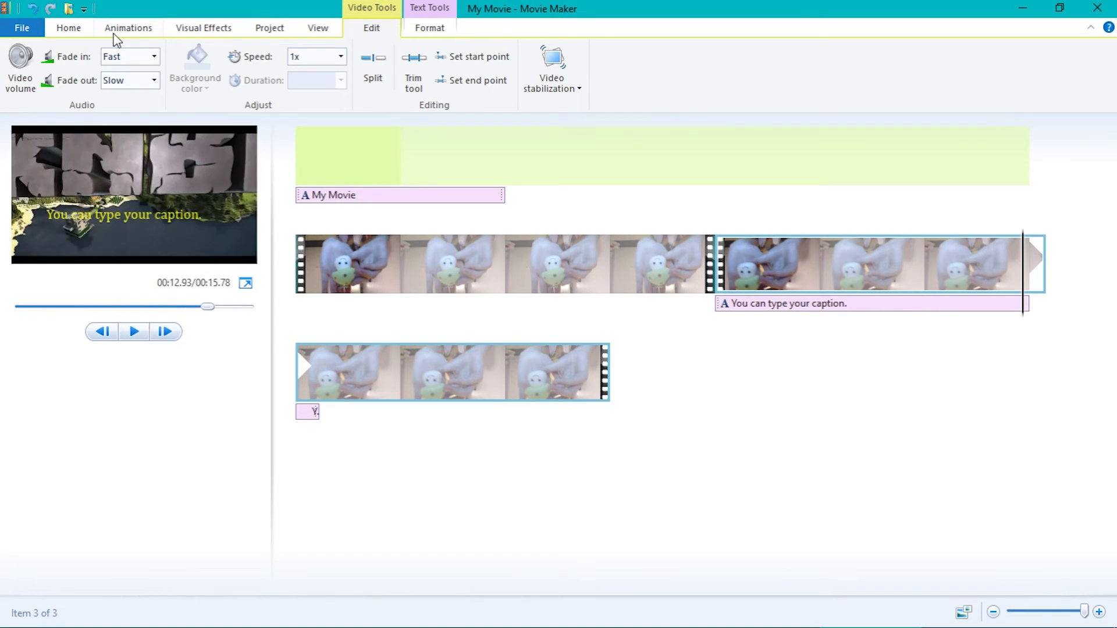
pyautogui.click(124, 32)
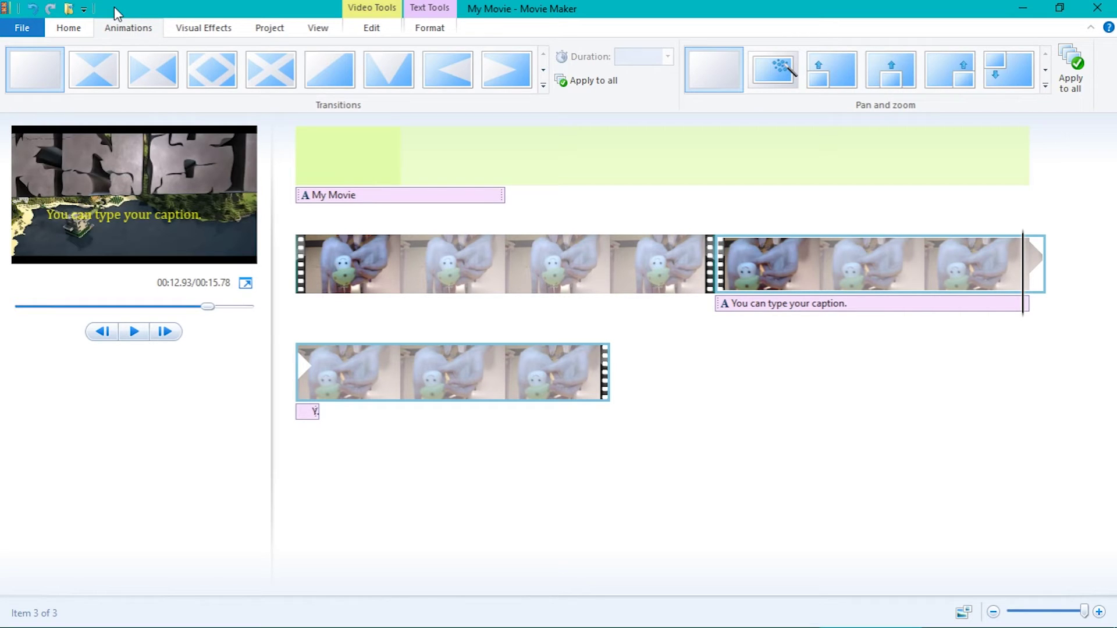
# Apply the second transition, at 1.50 seconds, into the captioned clip and preview it.
pyautogui.click(112, 64)
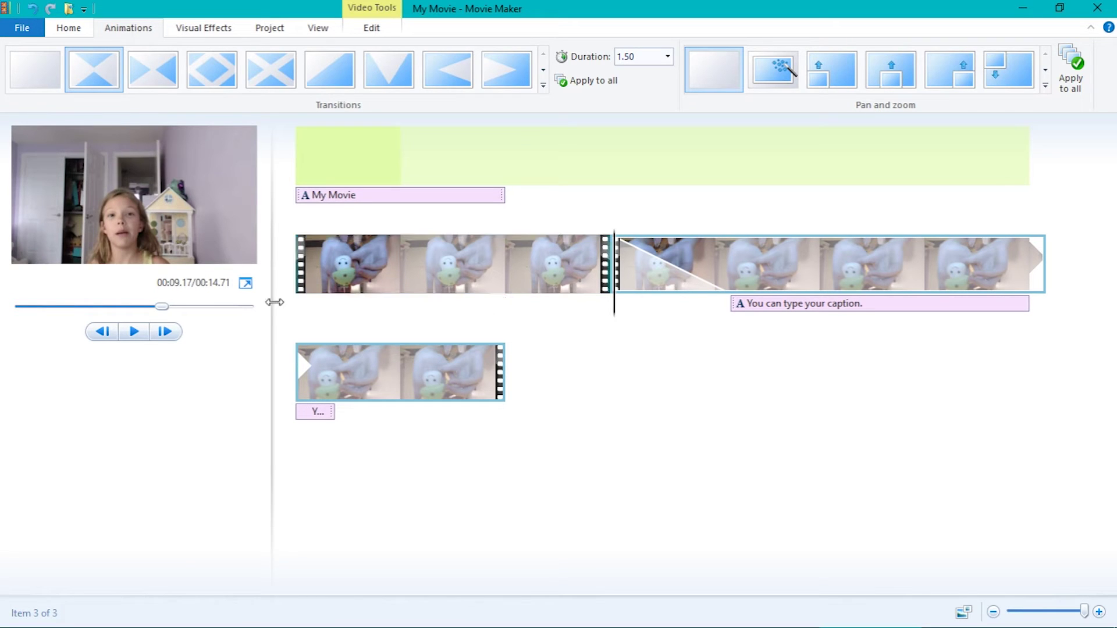
pyautogui.click(133, 332)
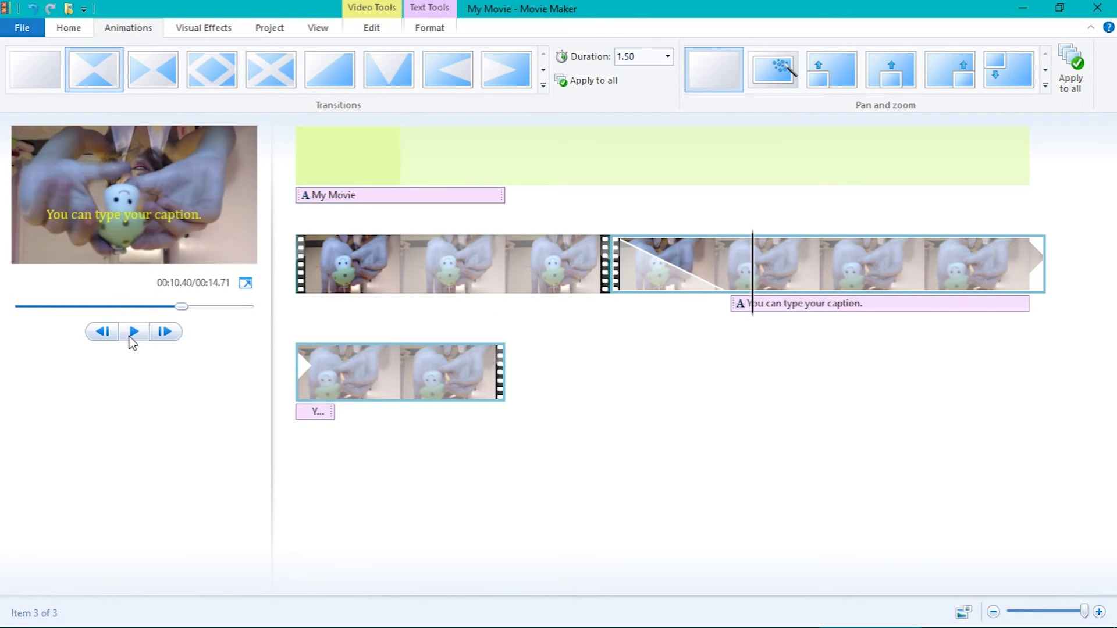
pyautogui.click(134, 334)
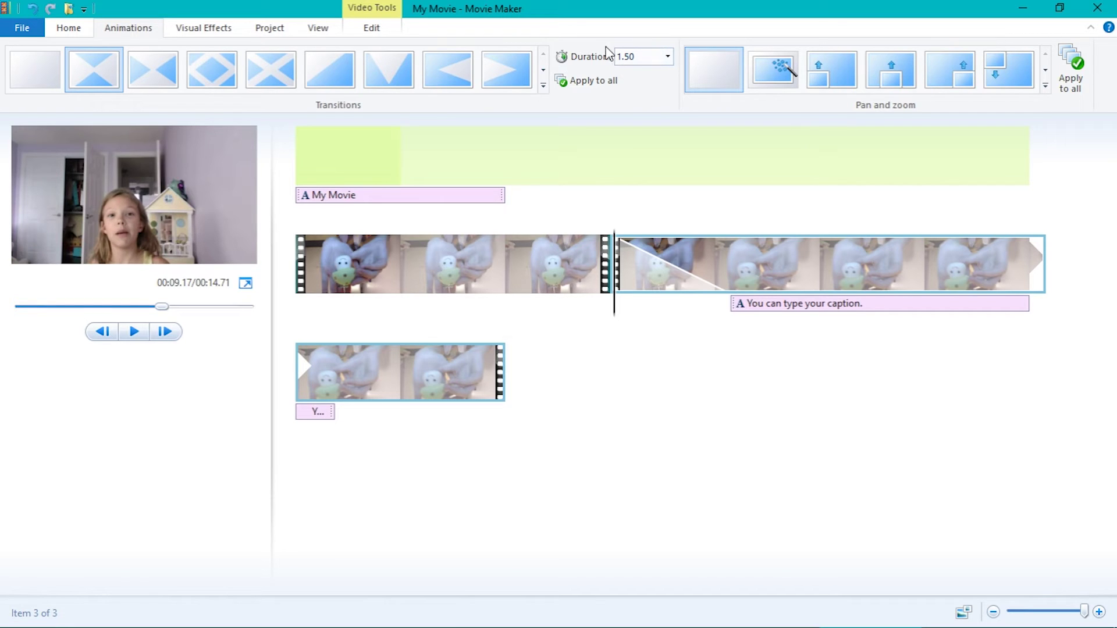
# Change the transition duration from 1.50 to 0.25 seconds and preview it.
pyautogui.click(667, 56)
pyautogui.click(644, 118)
pyautogui.click(133, 332)
pyautogui.click(627, 262)
pyautogui.click(668, 56)
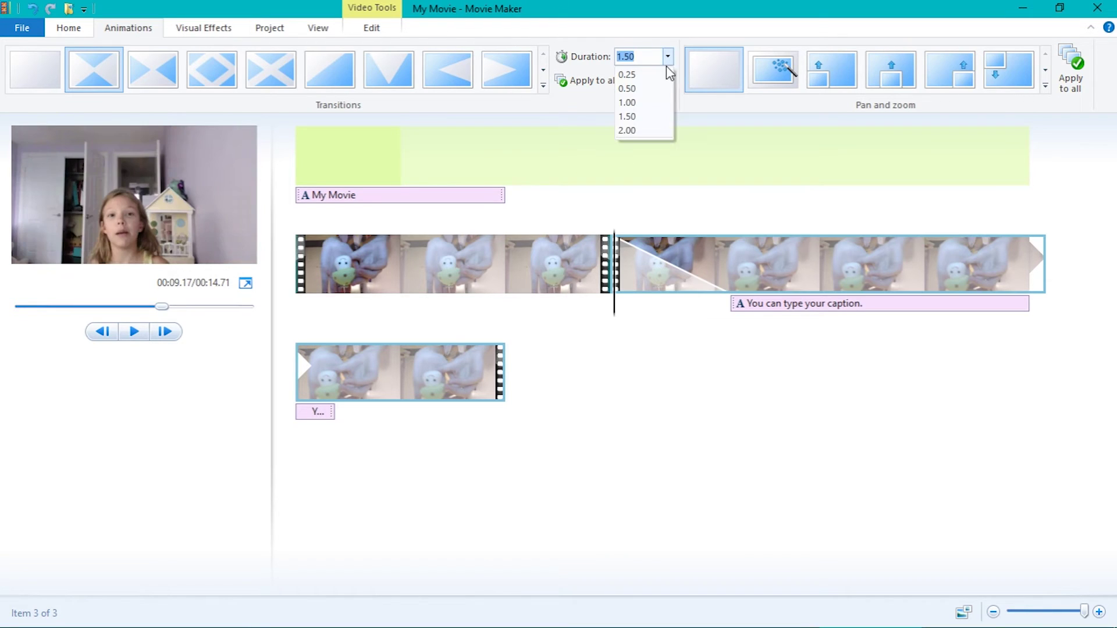
pyautogui.click(650, 76)
pyautogui.click(143, 334)
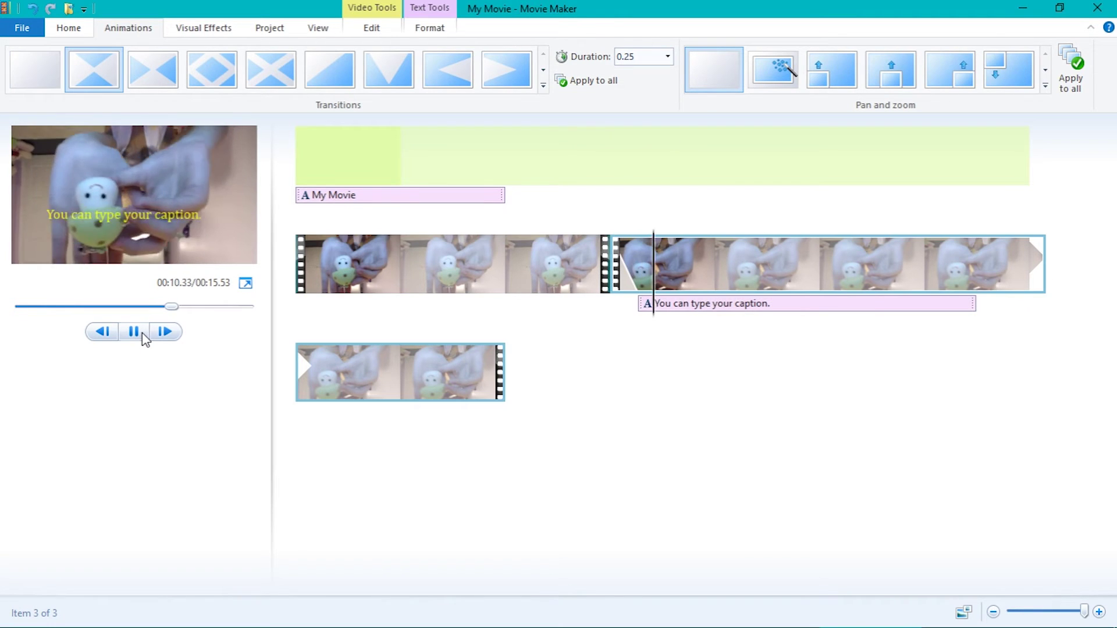
pyautogui.click(145, 338)
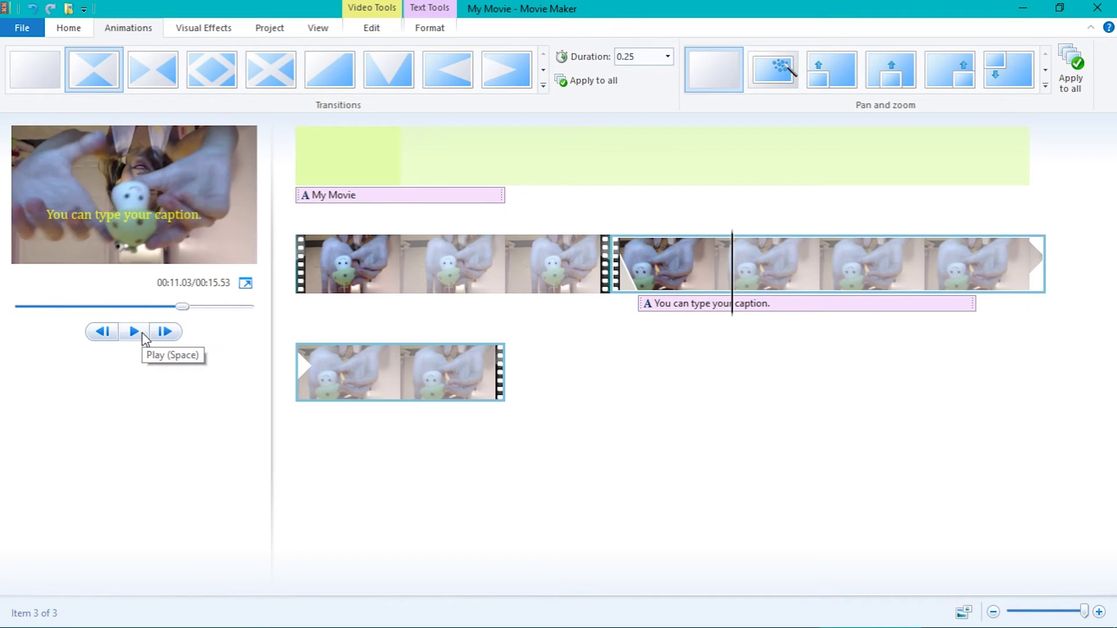
pyautogui.click(205, 34)
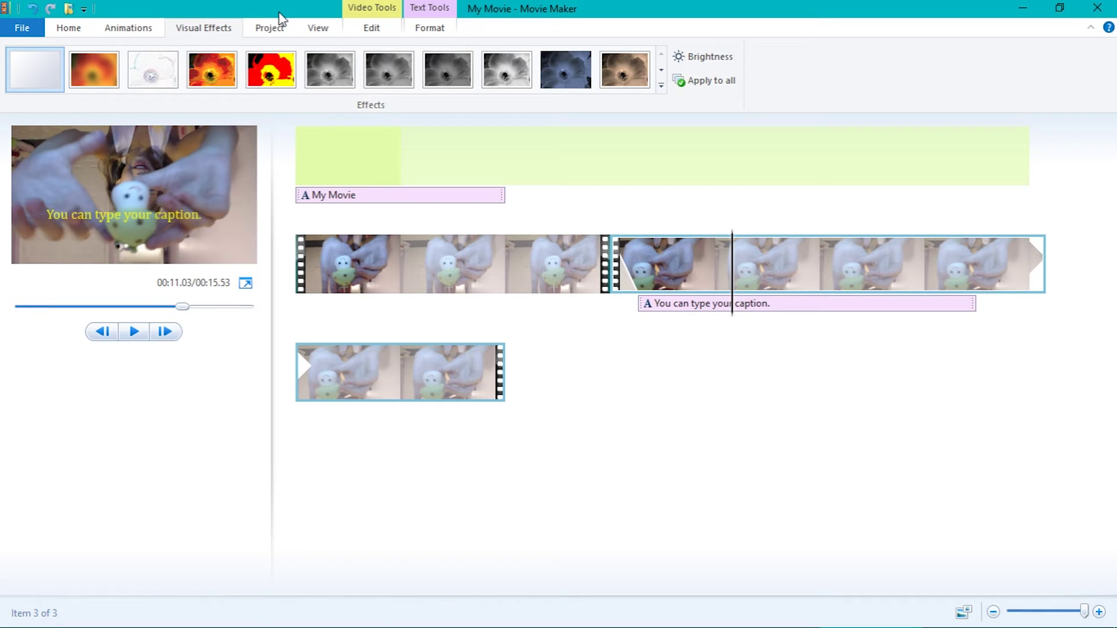
# Apply the posterize effect to the captioned clip and try a blue tint on the first clip.
pyautogui.click(270, 70)
pyautogui.click(139, 333)
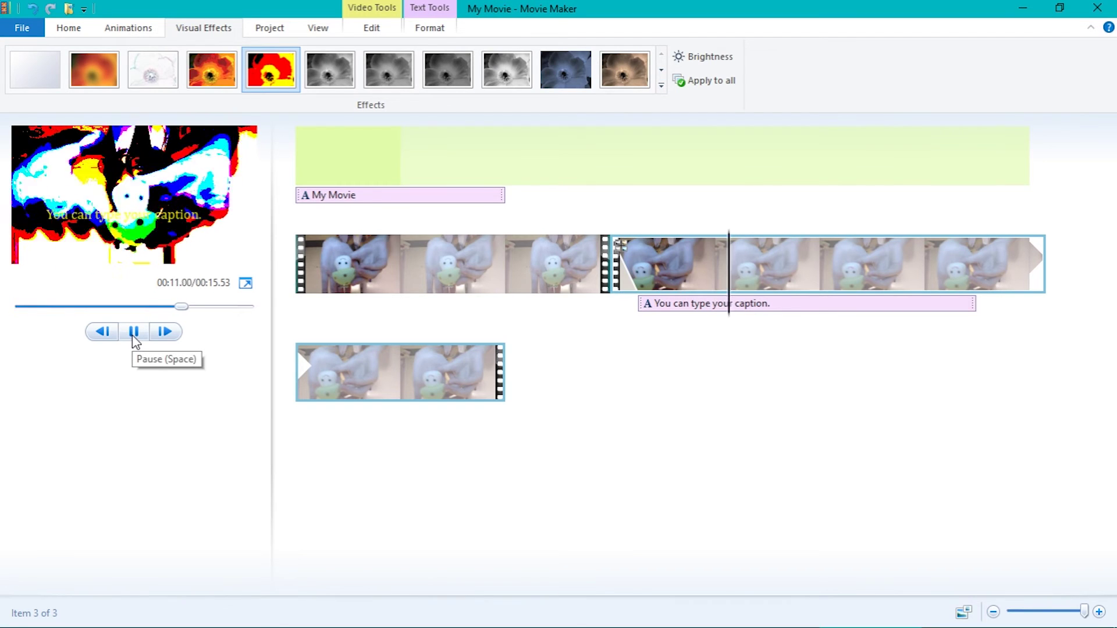
pyautogui.click(352, 253)
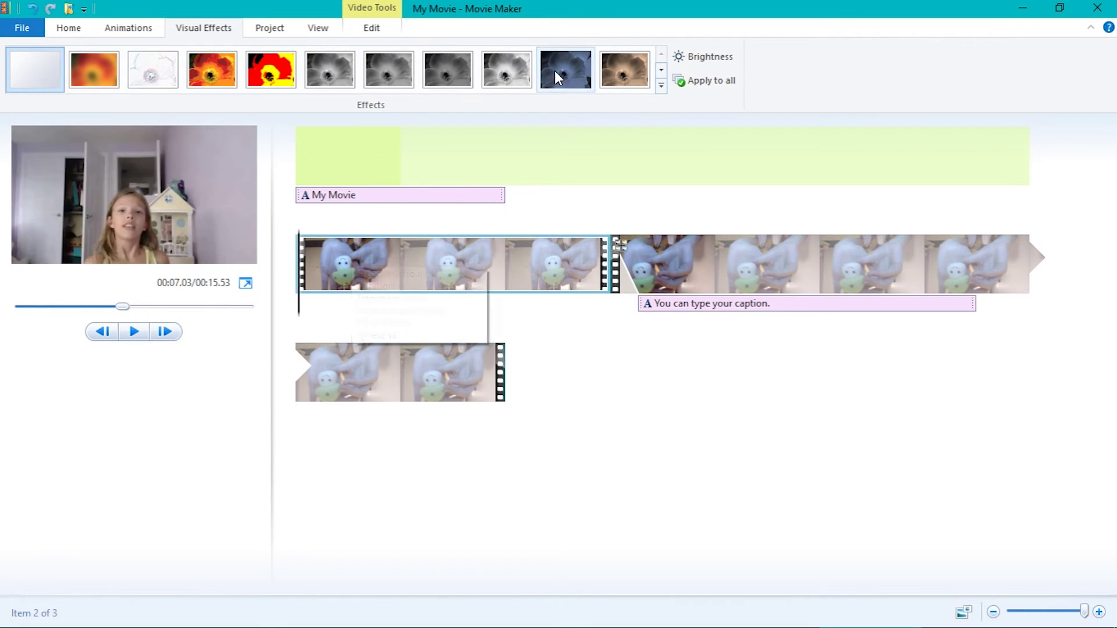
pyautogui.click(564, 70)
pyautogui.click(140, 336)
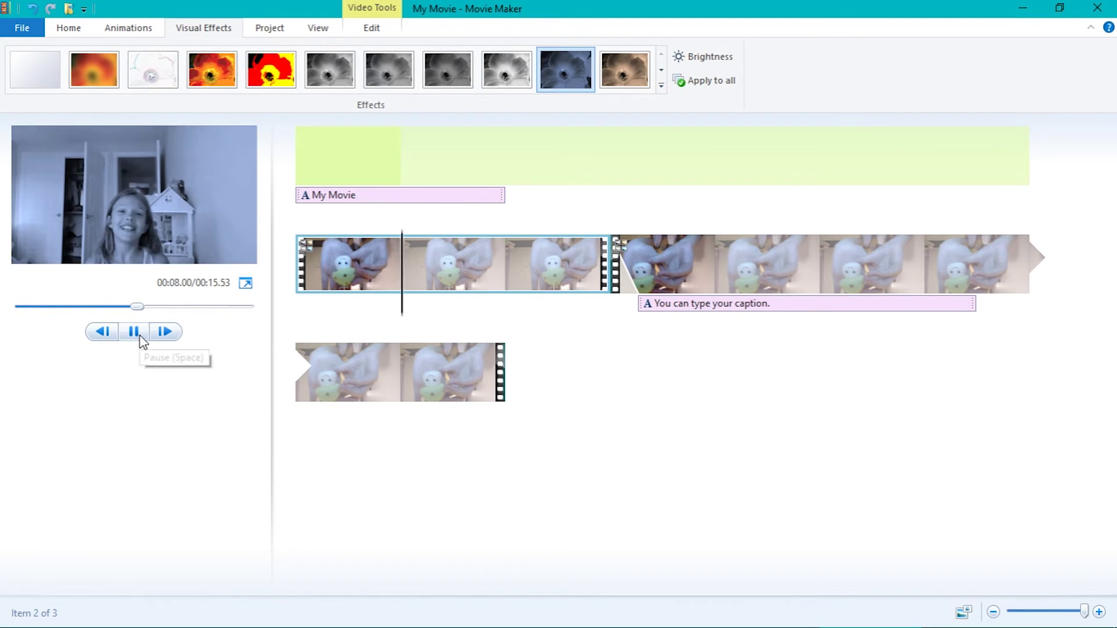
pyautogui.click(140, 336)
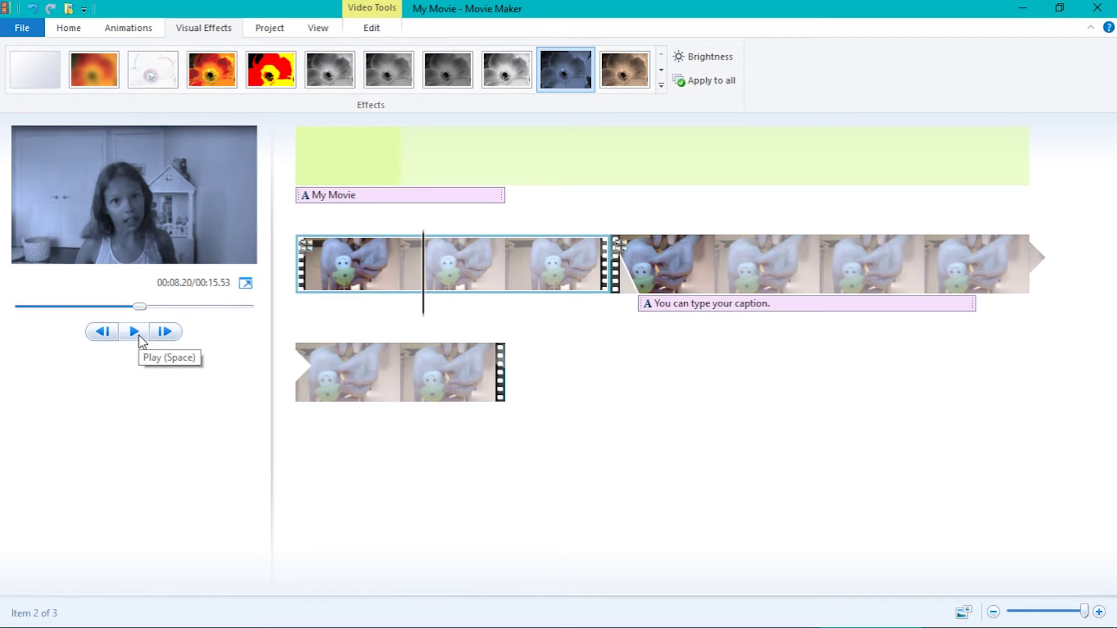
# Apply Fade out to black to the first webcam clip and preview it.
pyautogui.click(662, 74)
pyautogui.click(662, 69)
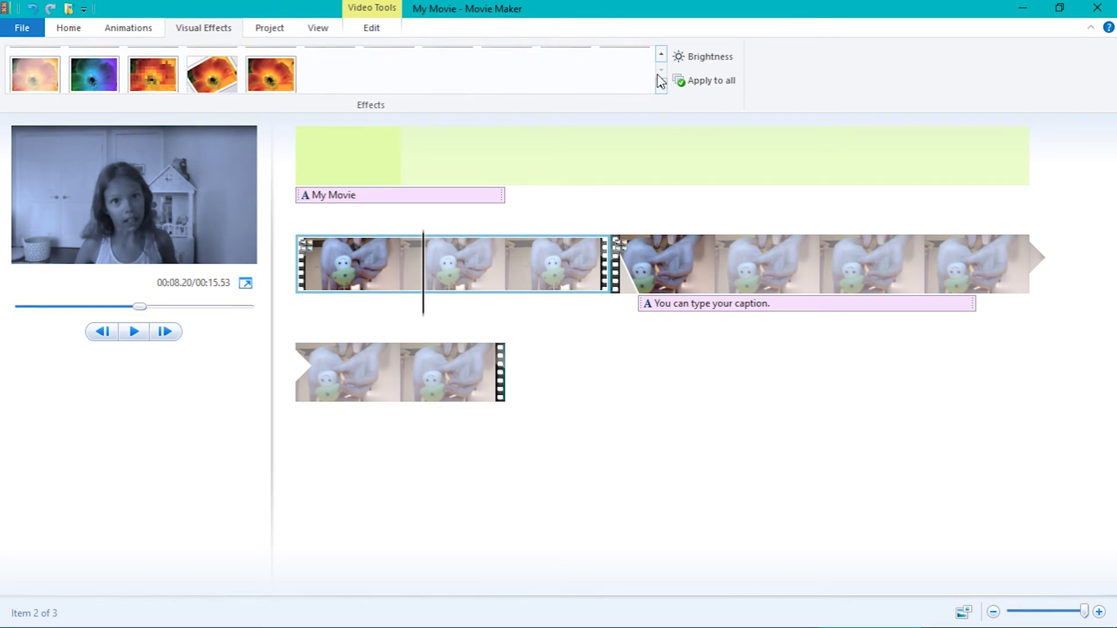
pyautogui.click(662, 54)
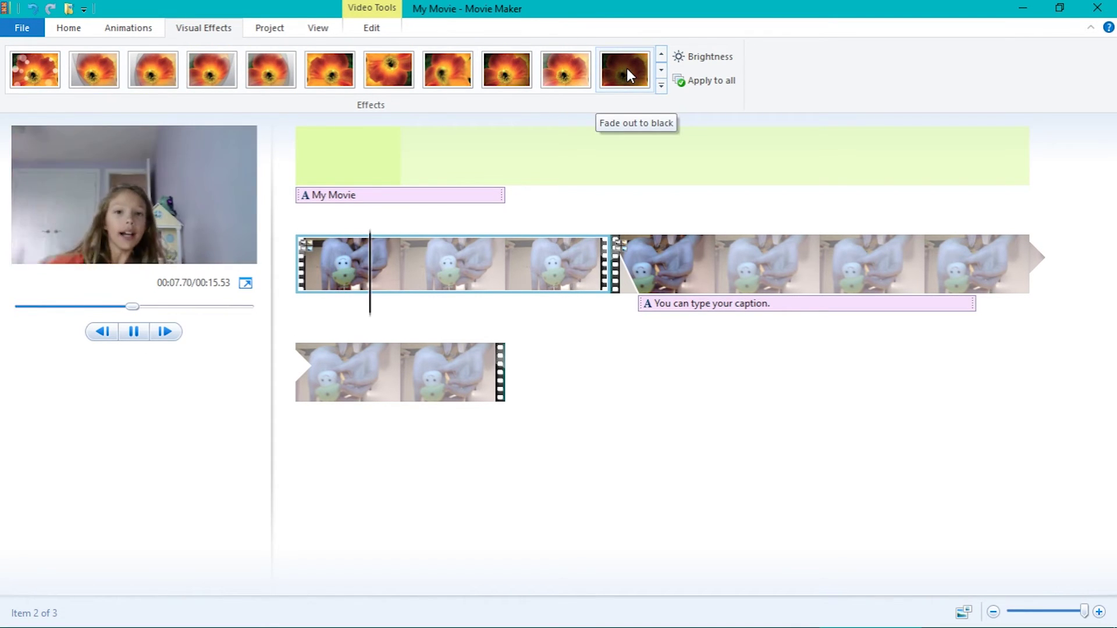
pyautogui.click(626, 68)
pyautogui.click(133, 331)
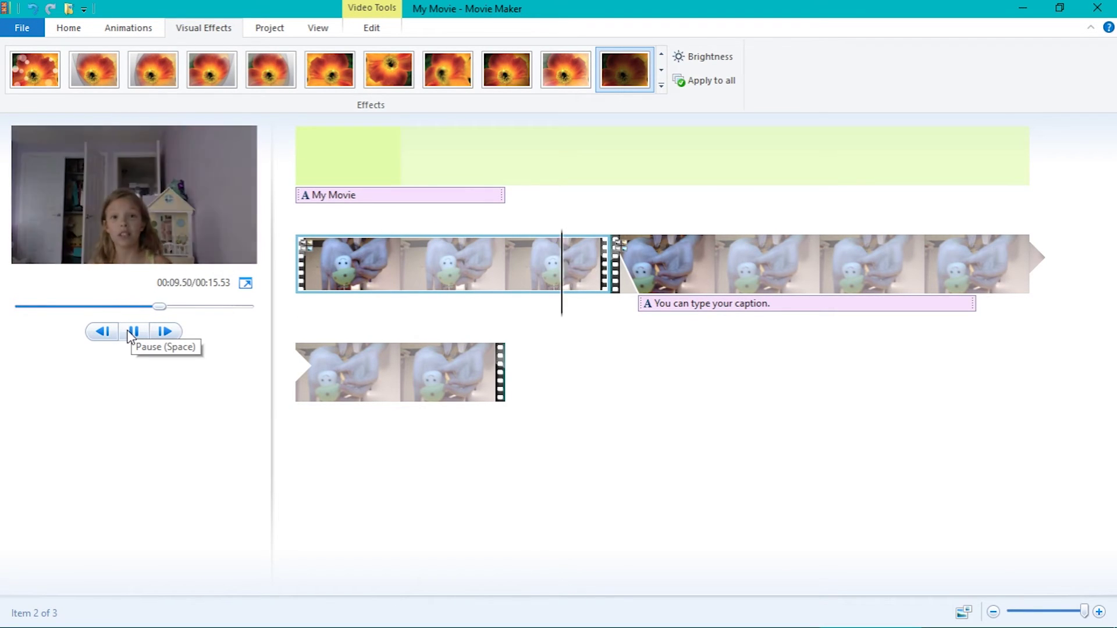
# Raise the posterized captioned clip's brightness using the Brightness slider.
pyautogui.click(131, 333)
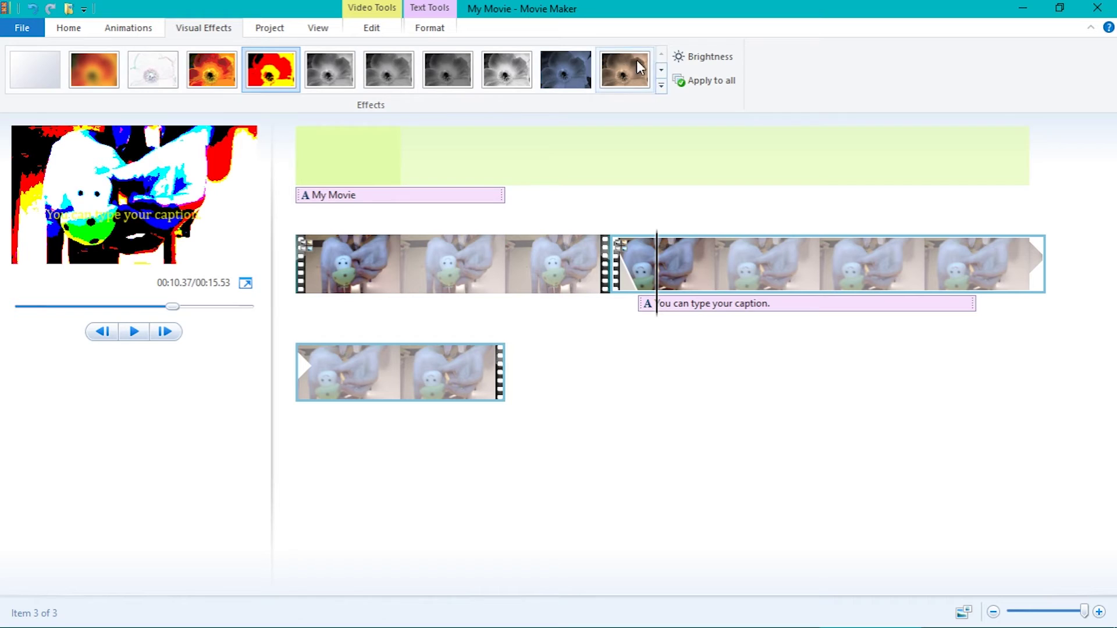
pyautogui.click(685, 57)
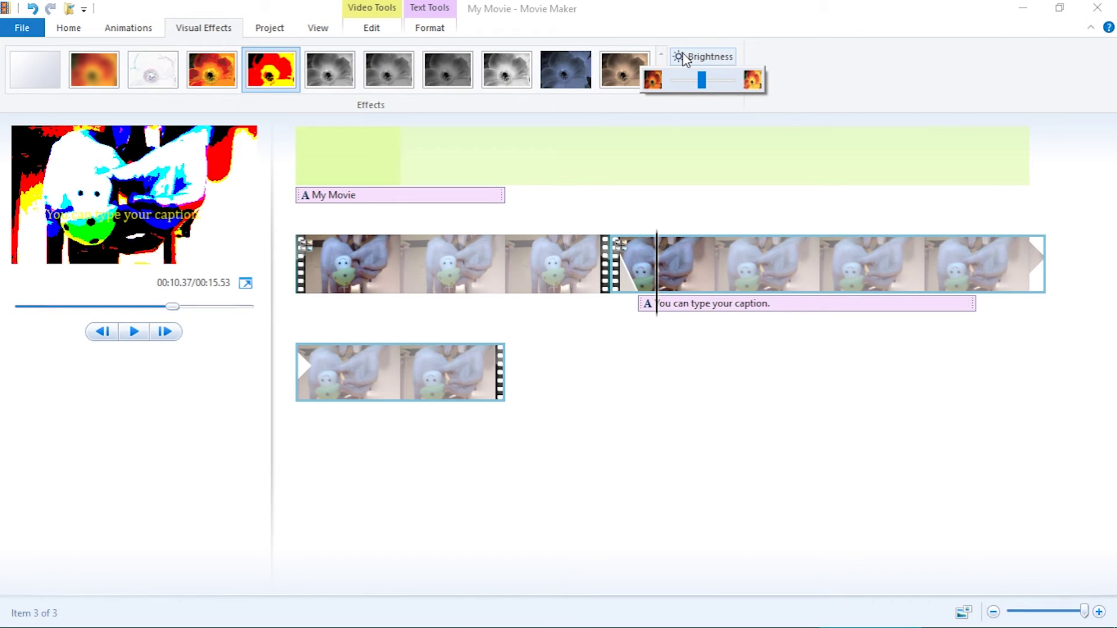
pyautogui.moveTo(702, 79)
pyautogui.mouseDown()
pyautogui.moveTo(727, 82)
pyautogui.moveTo(670, 95)
pyautogui.moveTo(706, 92)
pyautogui.mouseUp()
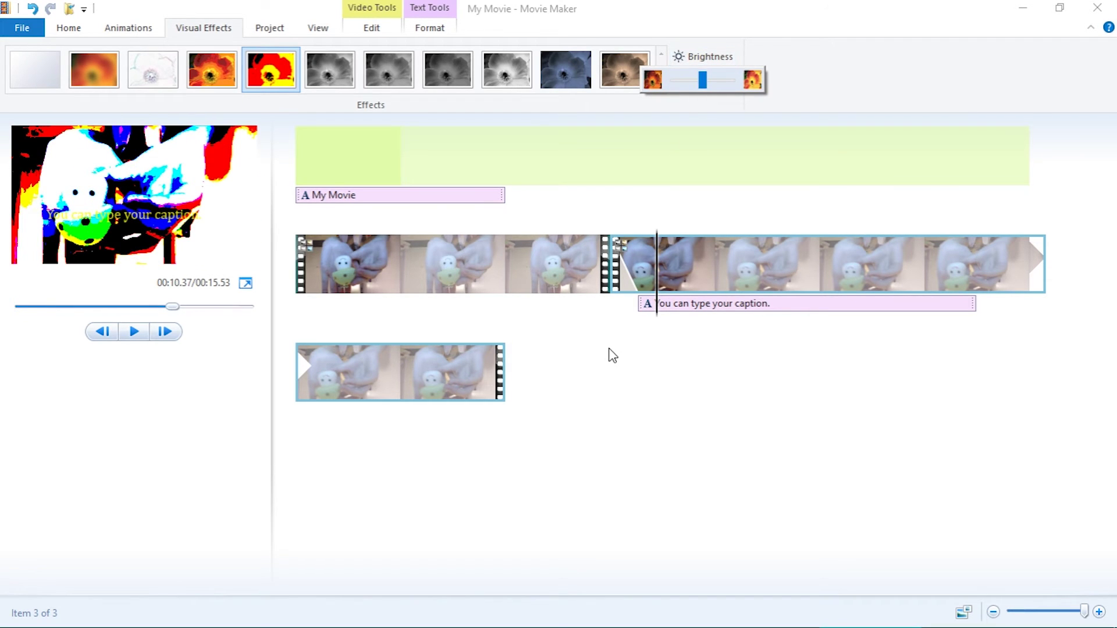
pyautogui.click(271, 29)
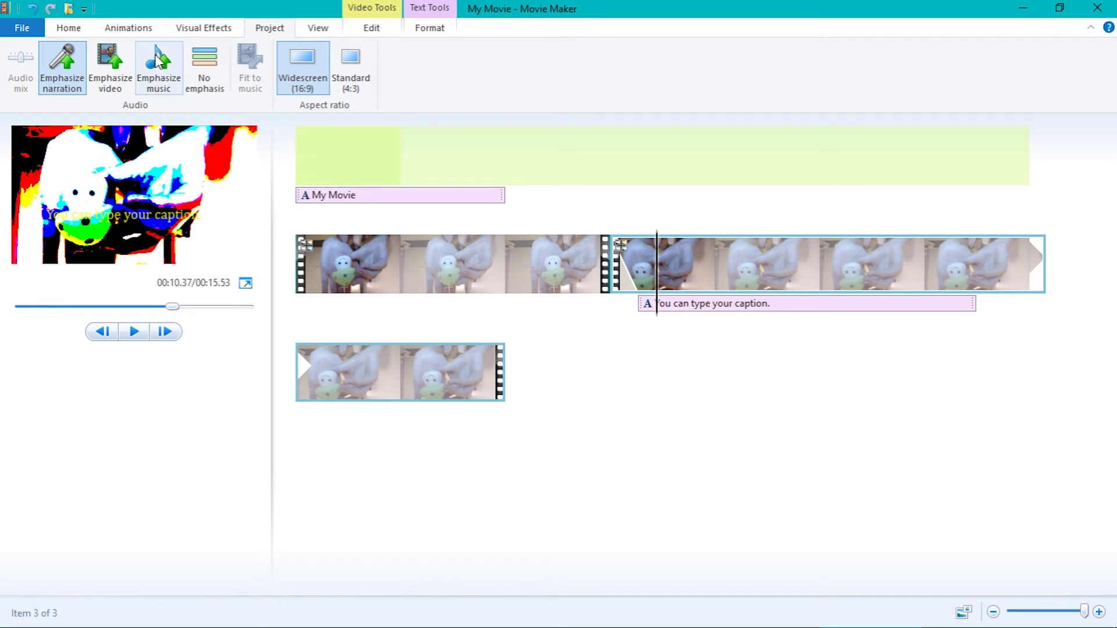
# Set the audio mix to emphasize the video's own sound, then pause the preview.
pyautogui.click(110, 67)
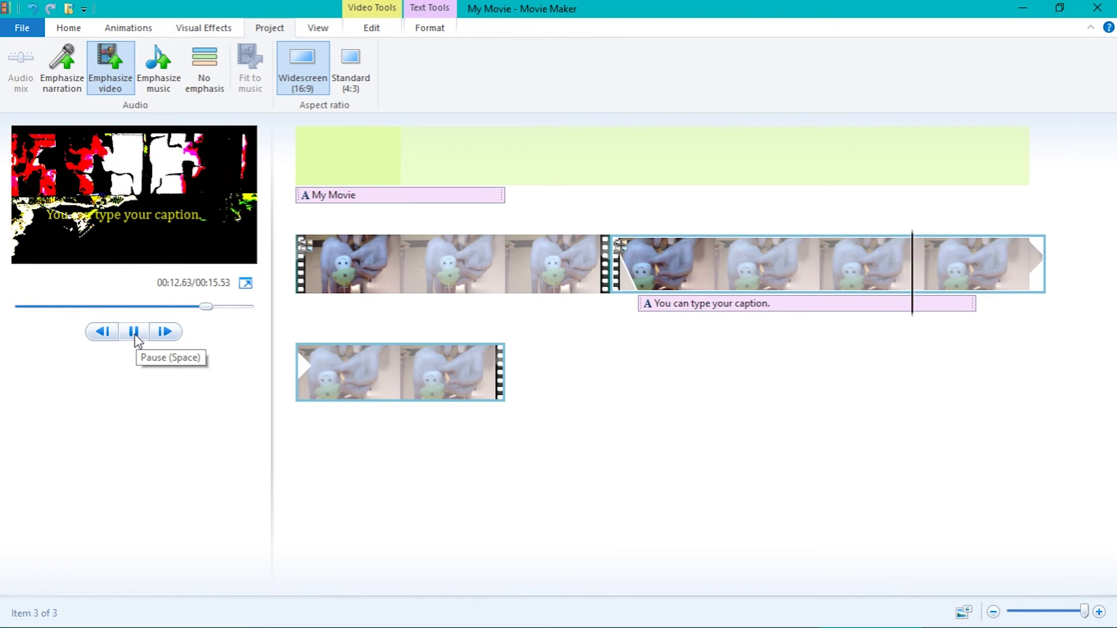
pyautogui.click(135, 337)
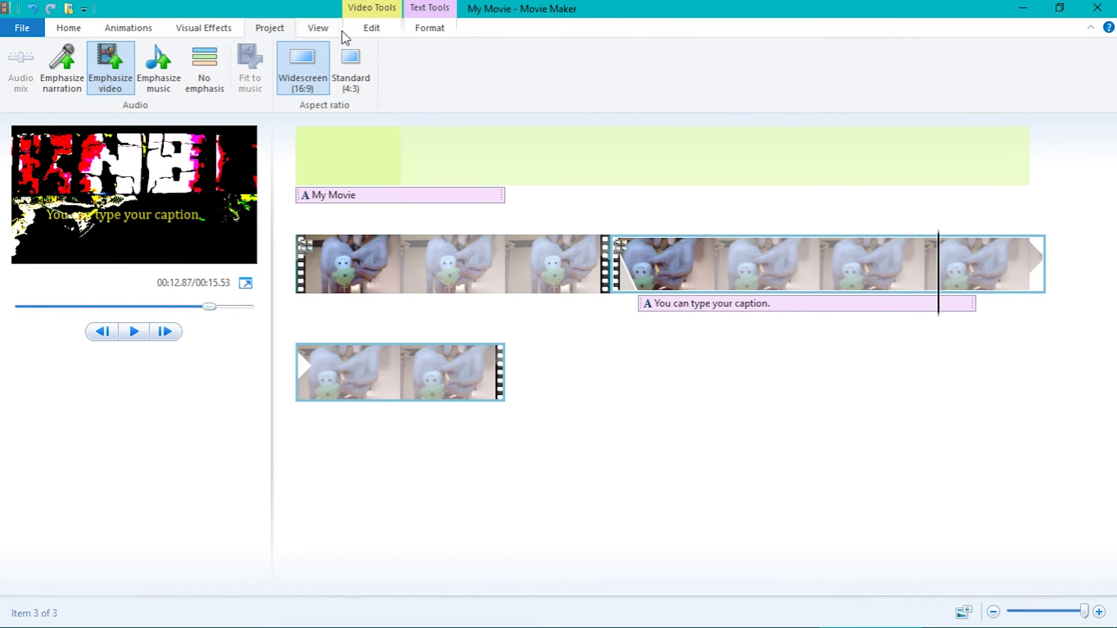
pyautogui.click(319, 29)
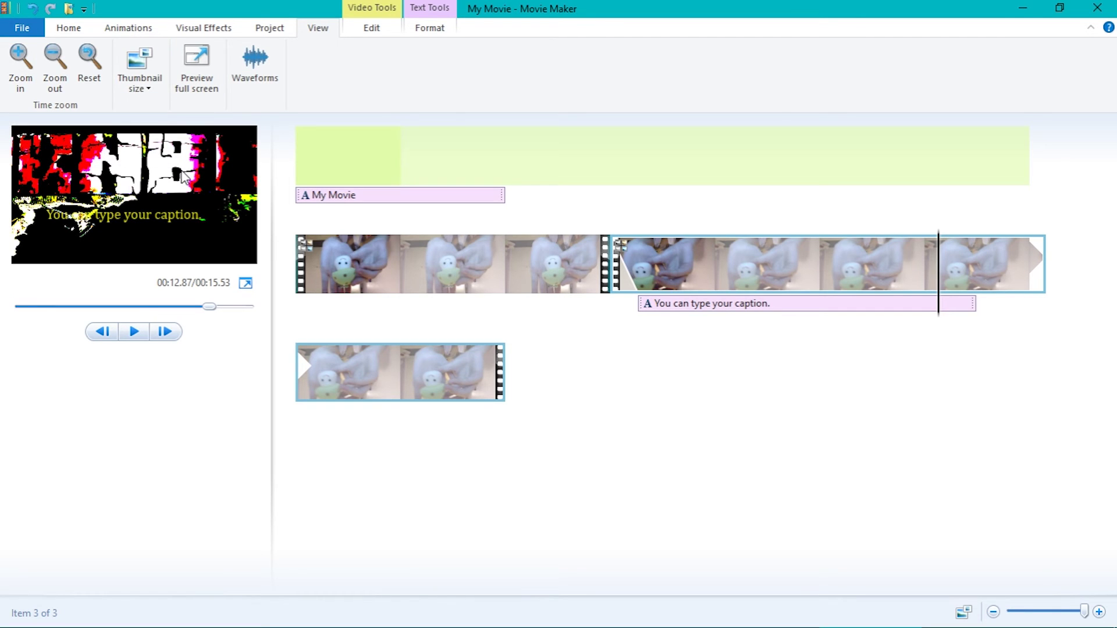
# Go back to the Home commands and put the playhead at the captioned clip's start.
pyautogui.click(68, 28)
pyautogui.click(747, 339)
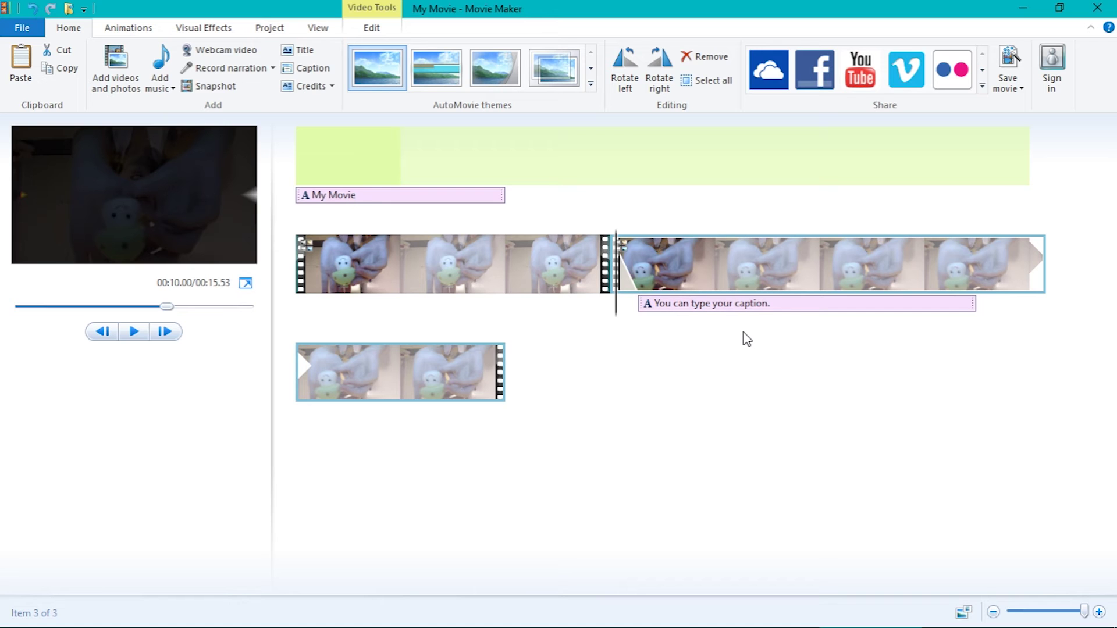
pyautogui.press('space')
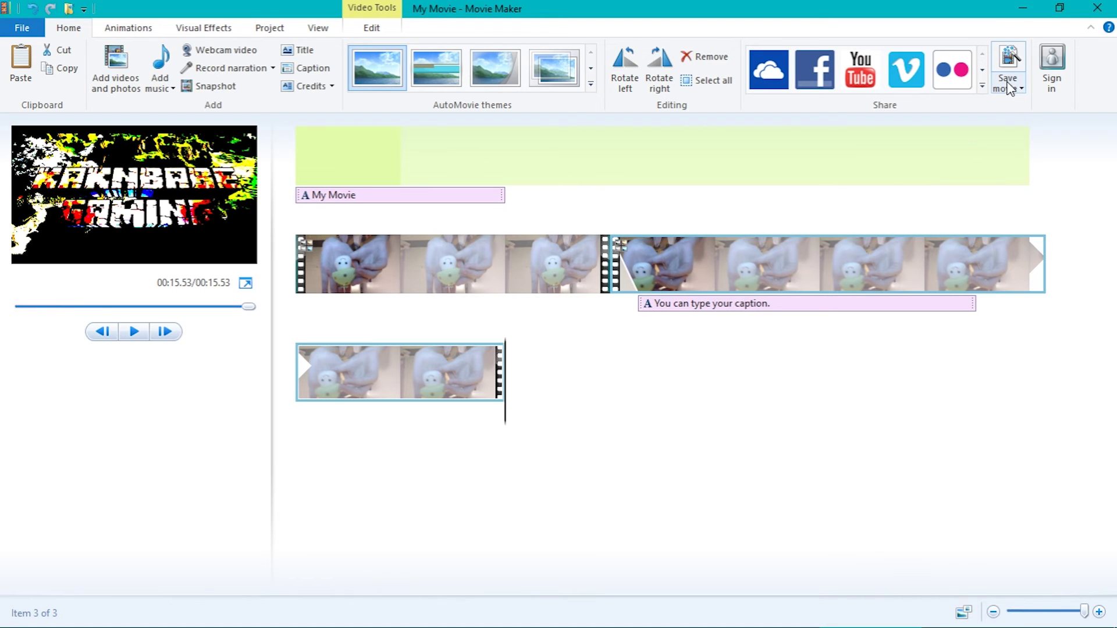
pyautogui.click(1010, 88)
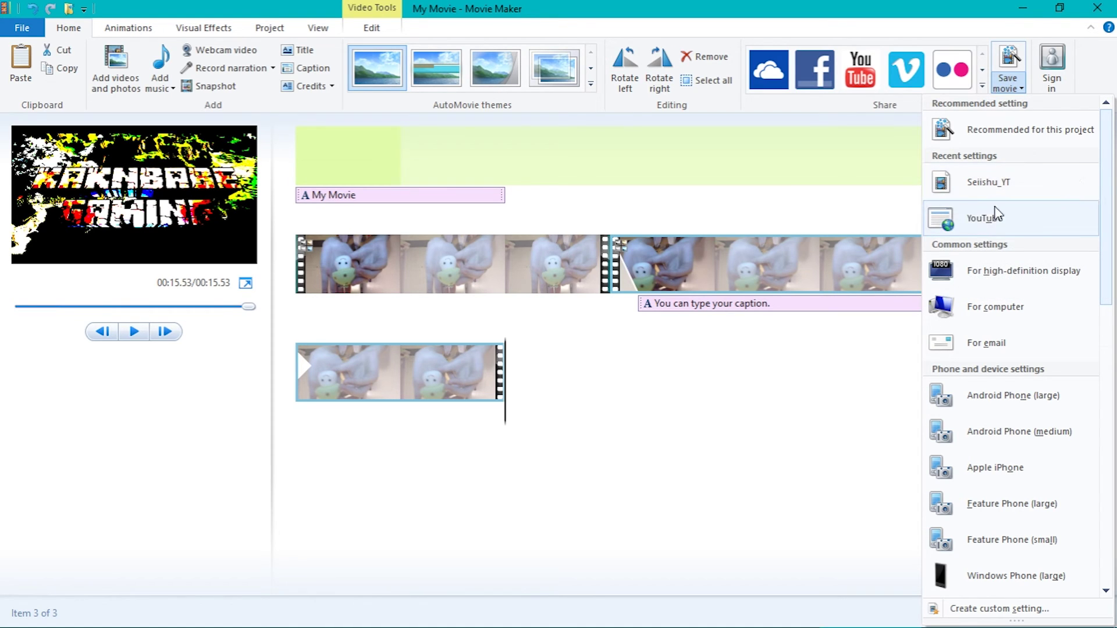
# Save the project as CakeIsCool.wlmp in the Captures folder, then show recent projects.
pyautogui.click(23, 28)
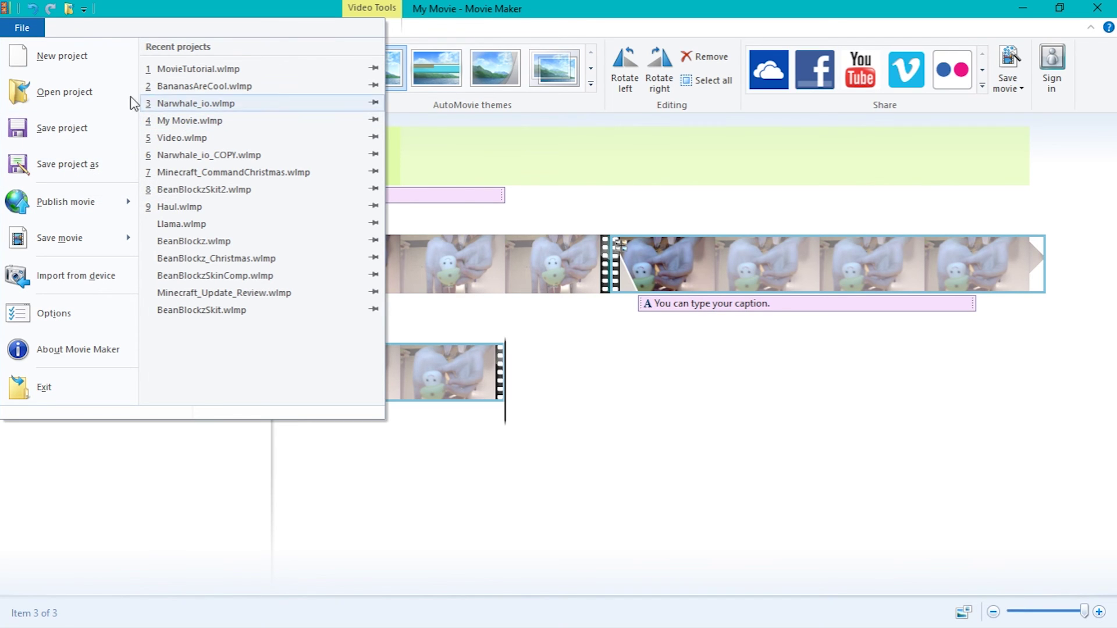
pyautogui.click(78, 132)
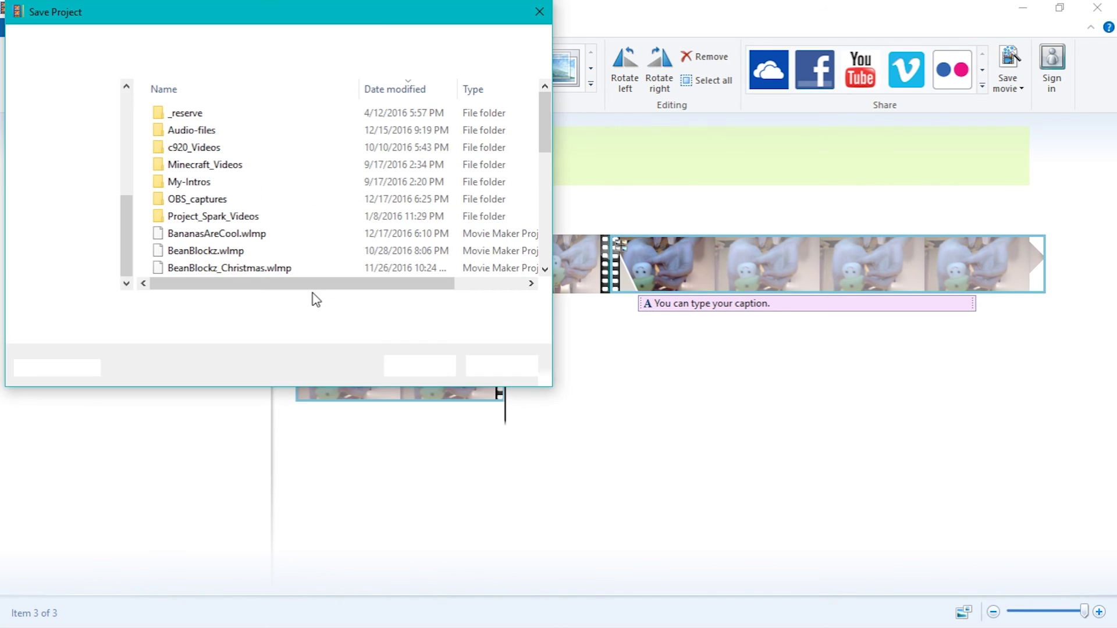
pyautogui.click(158, 309)
pyautogui.press('BackSpace')
pyautogui.press('BackSpace')
pyautogui.press('BackSpace')
pyautogui.press('BackSpace')
pyautogui.press('BackSpace')
pyautogui.press('BackSpace')
pyautogui.press('BackSpace')
pyautogui.press('BackSpace')
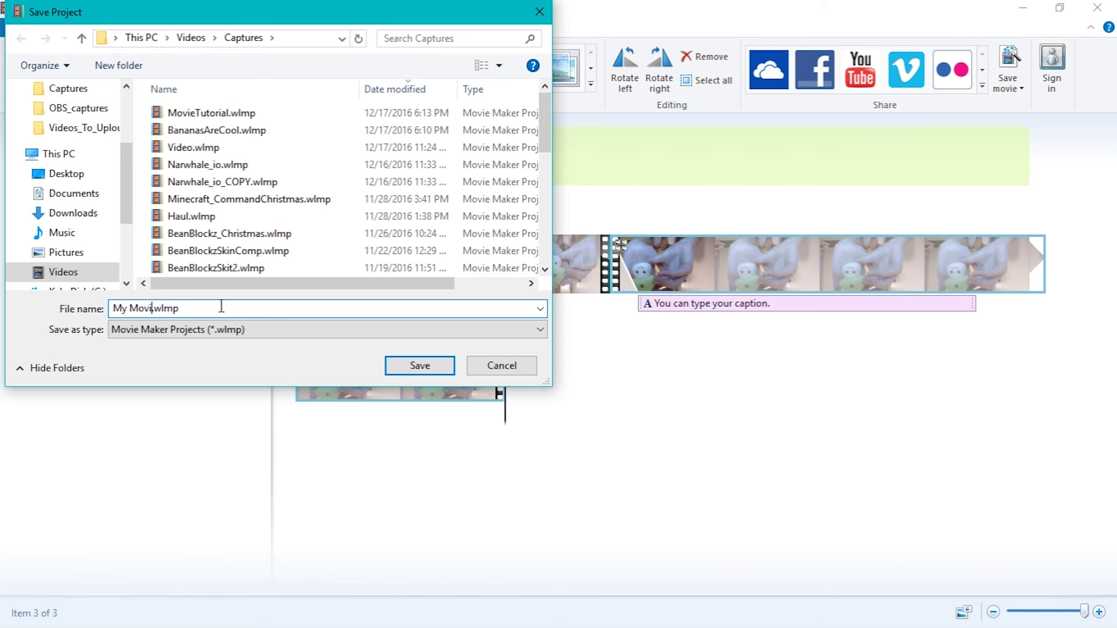
pyautogui.write('CakeIsCool')
pyautogui.click(431, 366)
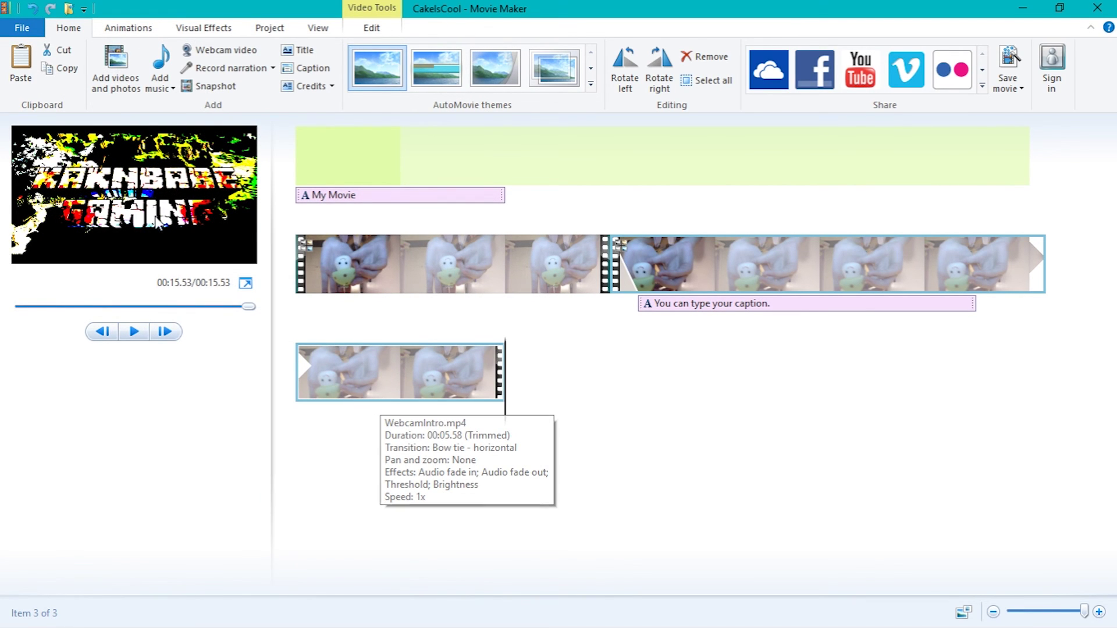
pyautogui.click(22, 27)
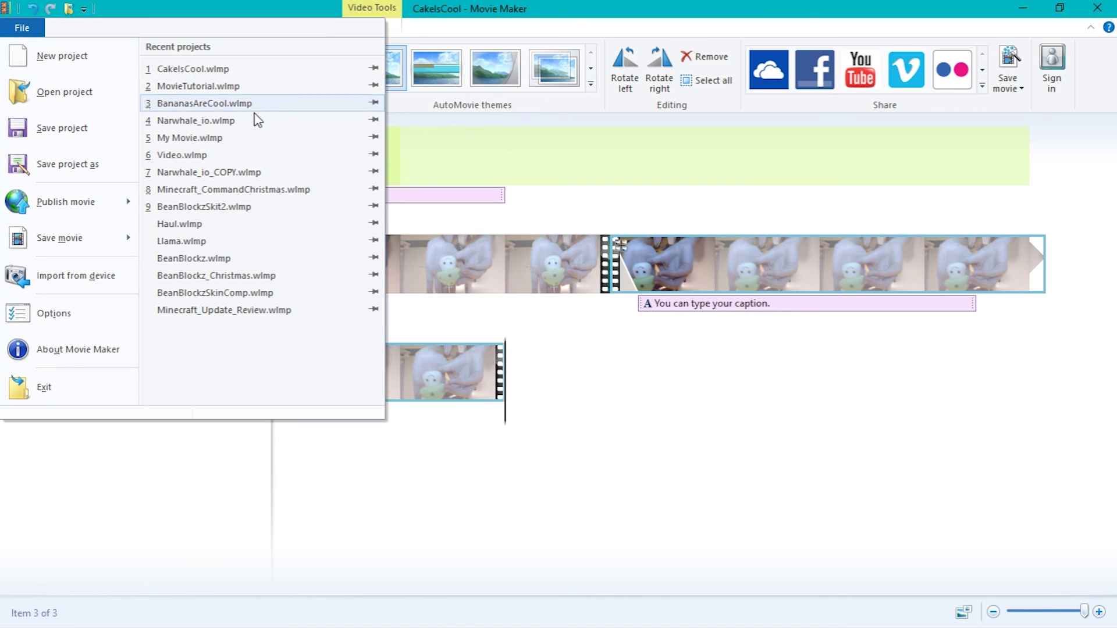
# Open Narwhale_io.wlmp from recent projects, scroll its timeline, then reopen CakeIsCool.wlmp.
pyautogui.click(235, 121)
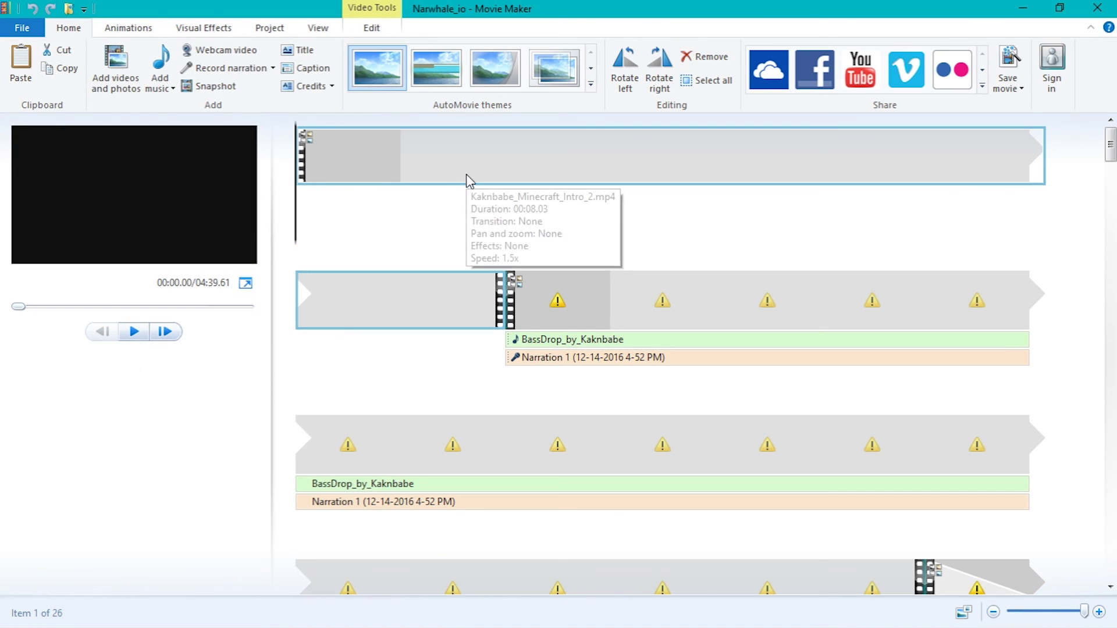
pyautogui.scroll(-5, 465, 192)
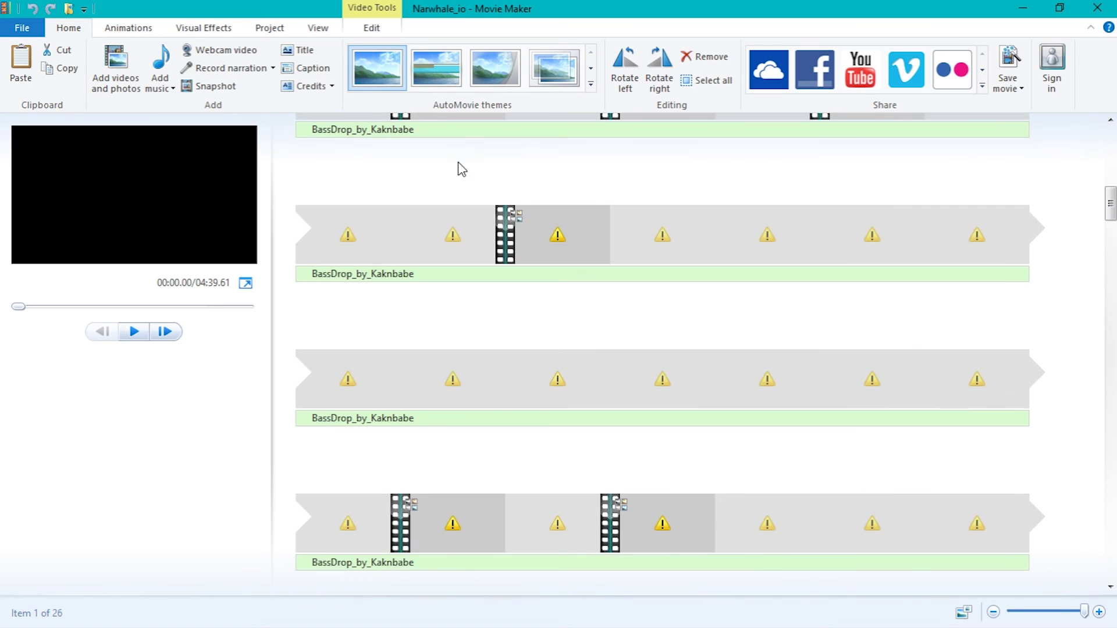
pyautogui.click(22, 27)
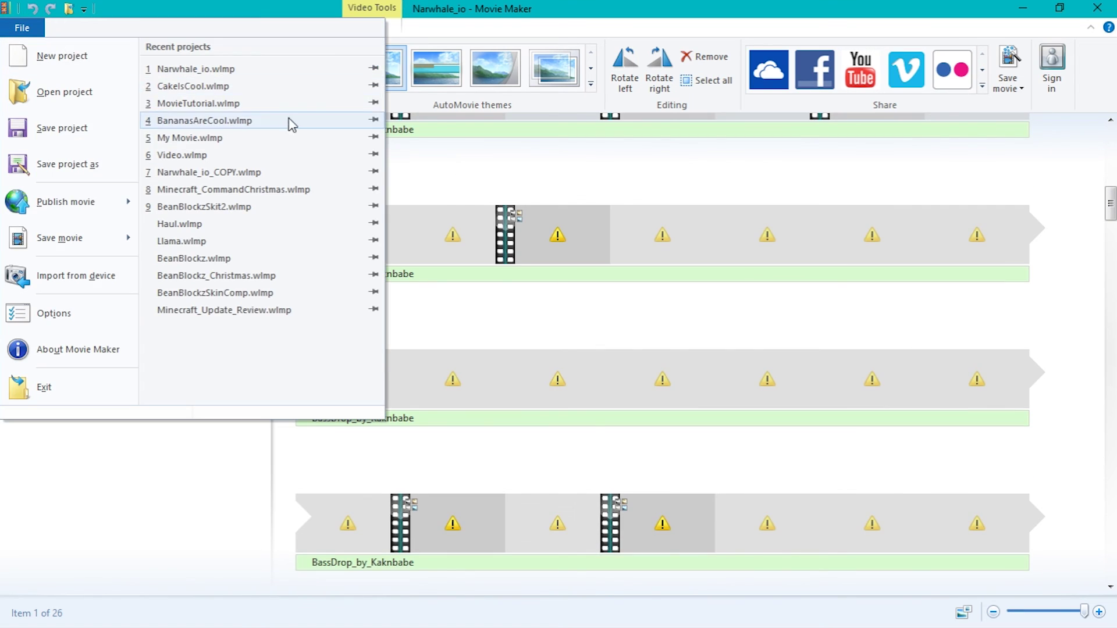
pyautogui.click(221, 86)
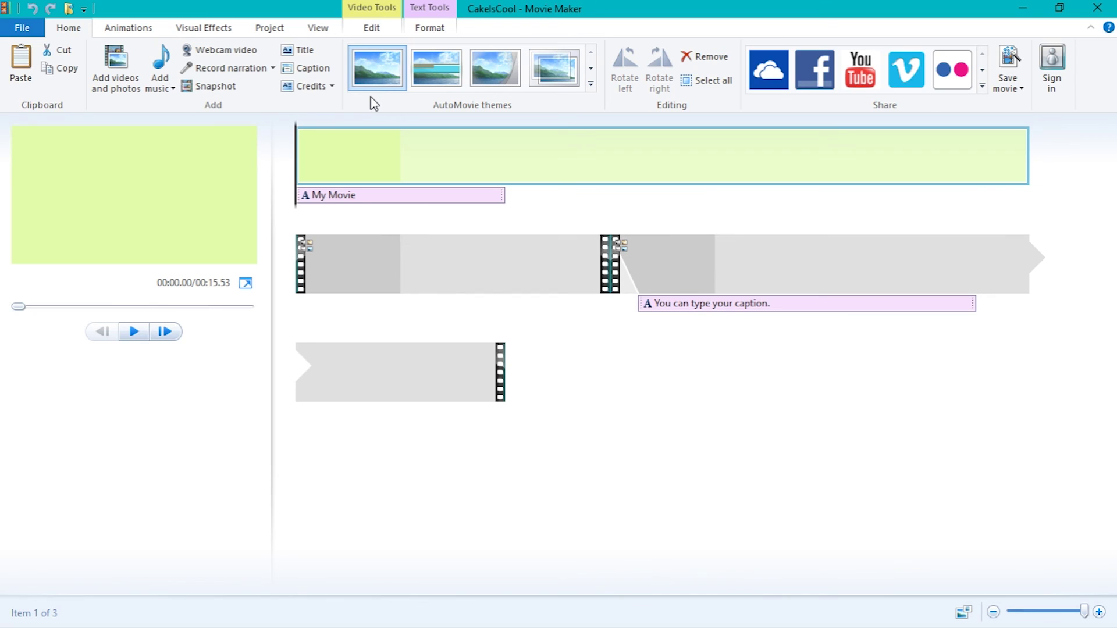